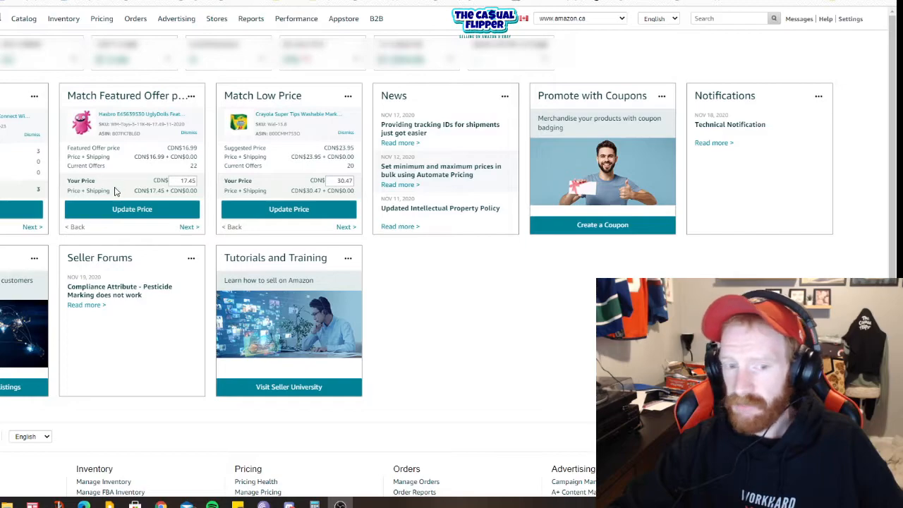
Step: Examine the featured offer, suggested and own prices on the Match Featured Offer price and Match Low Price cards
left_click(1, 96)
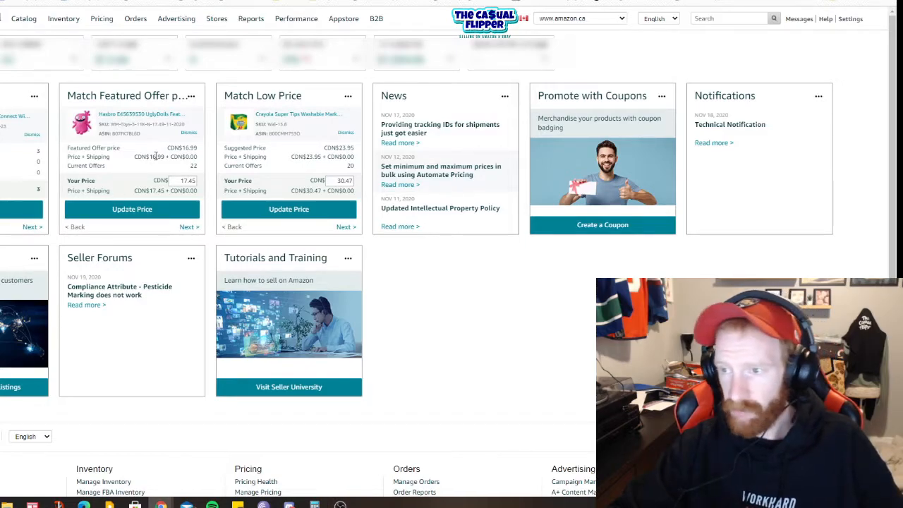
left_click_drag(66, 96, 189, 102)
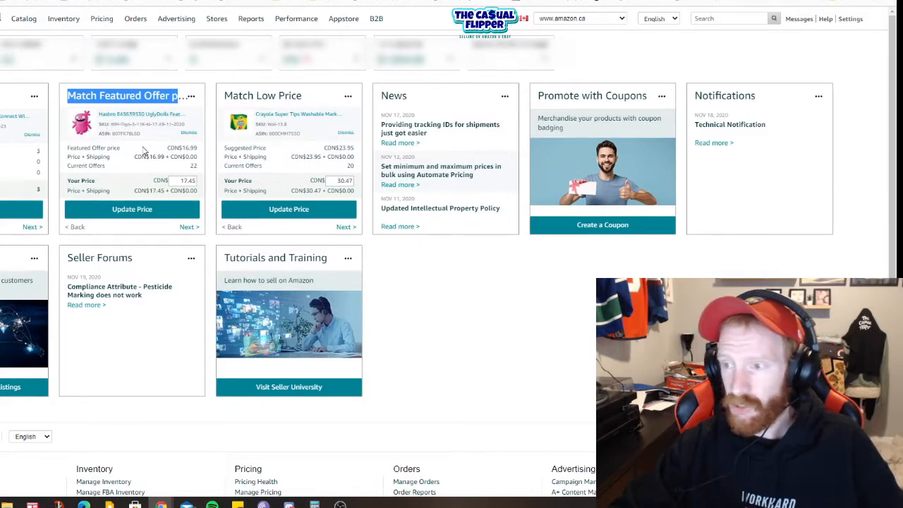
left_click_drag(226, 94, 316, 96)
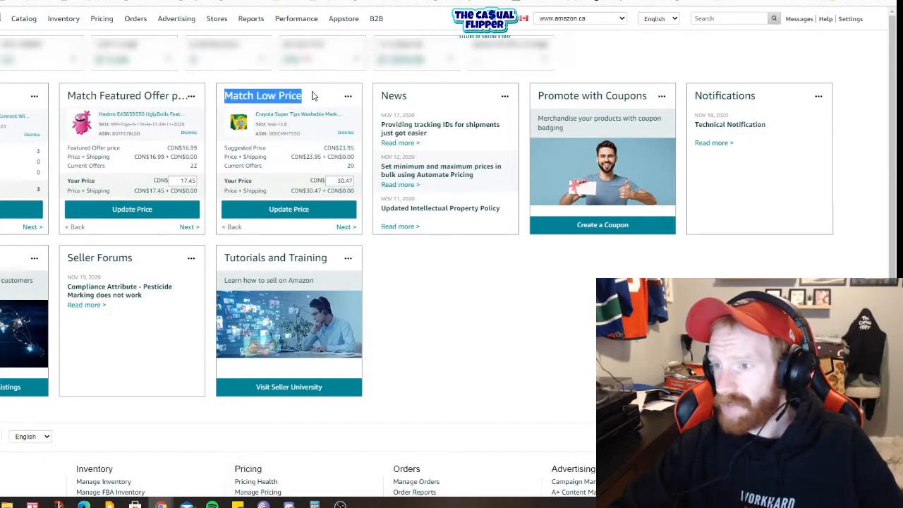
left_click_drag(69, 96, 185, 96)
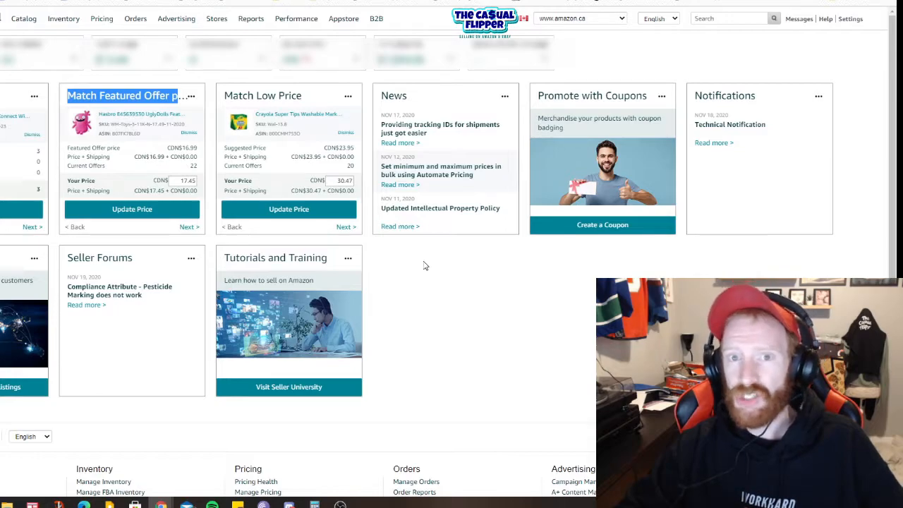
left_click(198, 151)
left_click_drag(198, 150, 181, 151)
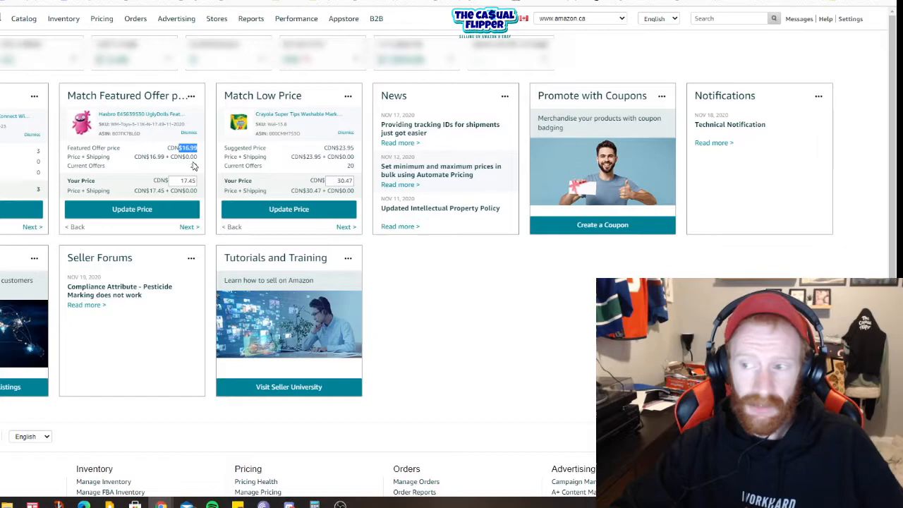
left_click_drag(194, 180, 184, 180)
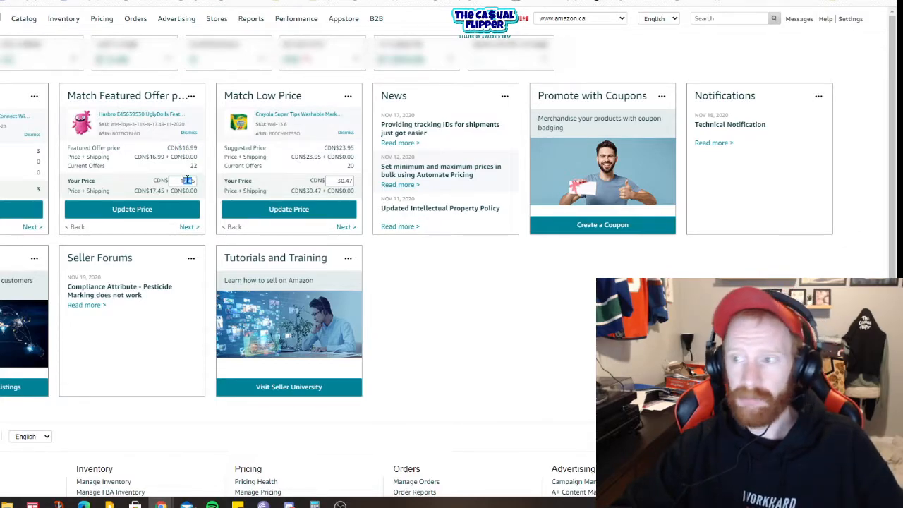
left_click(451, 297)
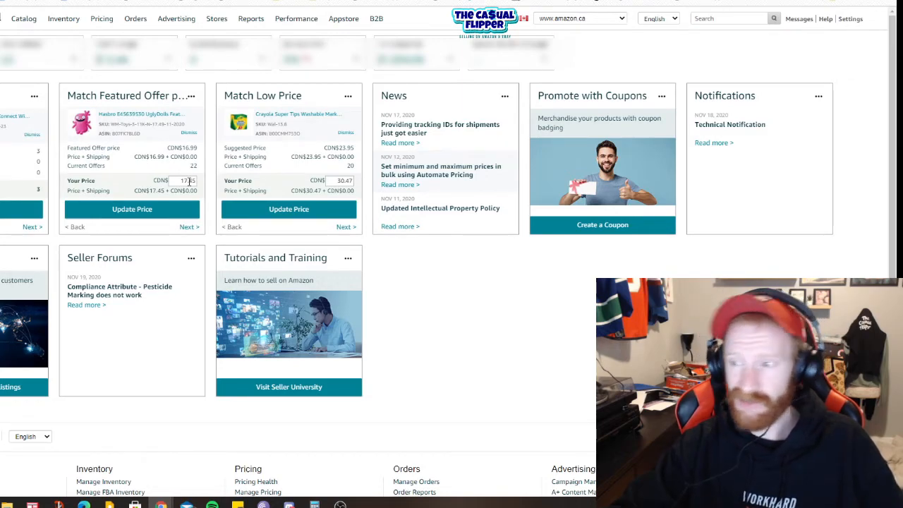
left_click_drag(356, 148, 323, 147)
left_click(426, 269)
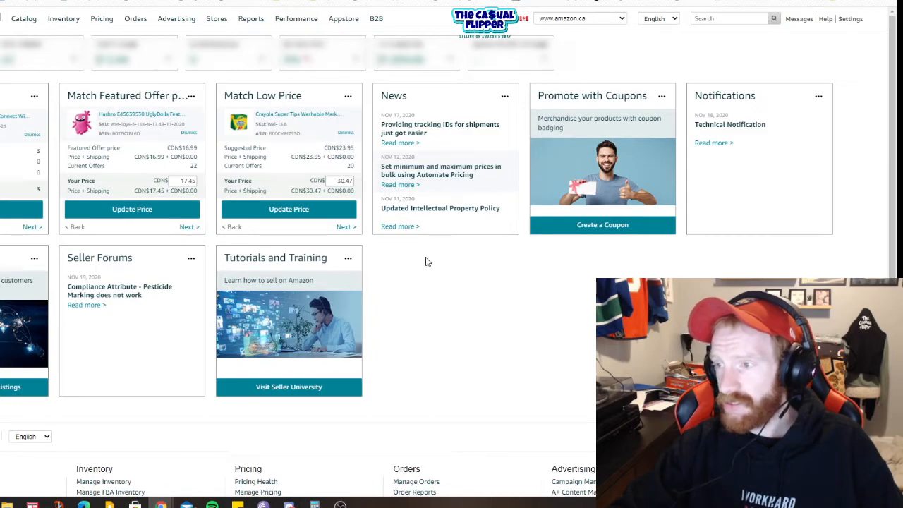
left_click_drag(356, 150, 340, 147)
left_click(347, 181)
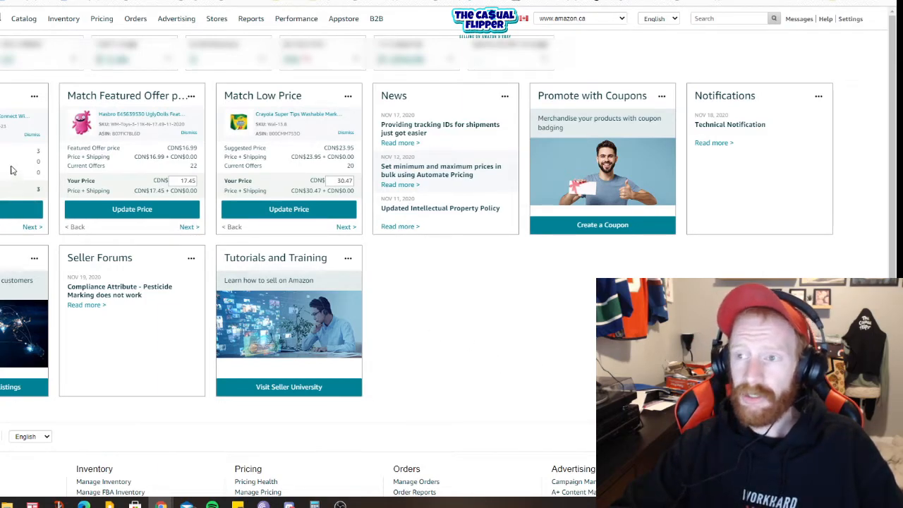
Step: Open the Manage Inventory page and look through the product listings
mouse_move(59, 22)
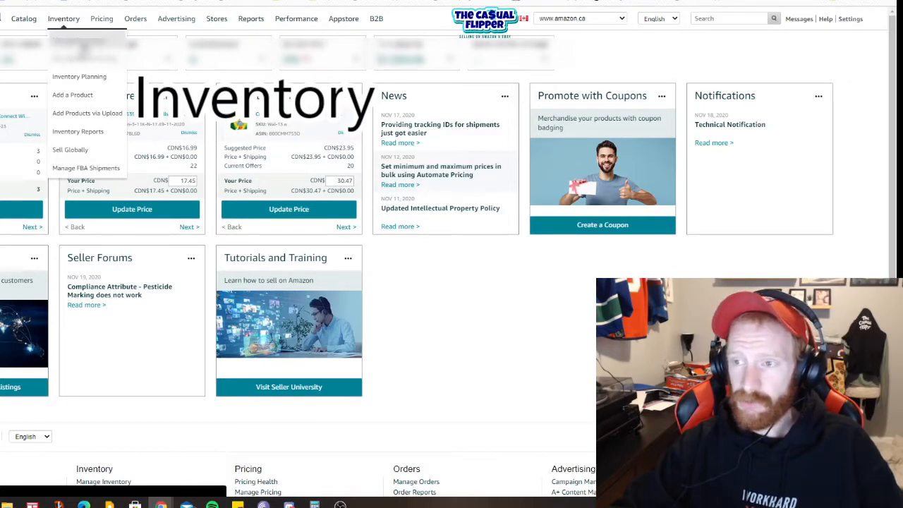
left_click(84, 44)
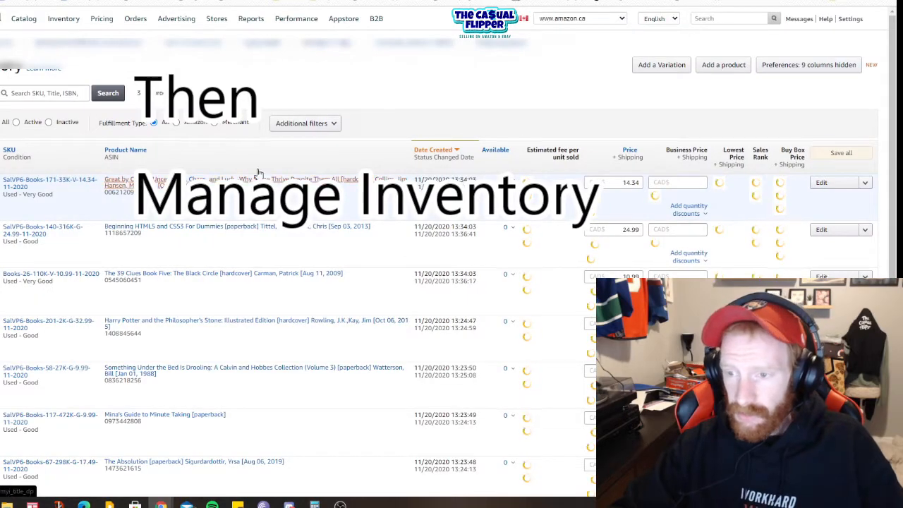
scroll(61, 249, "down", 3)
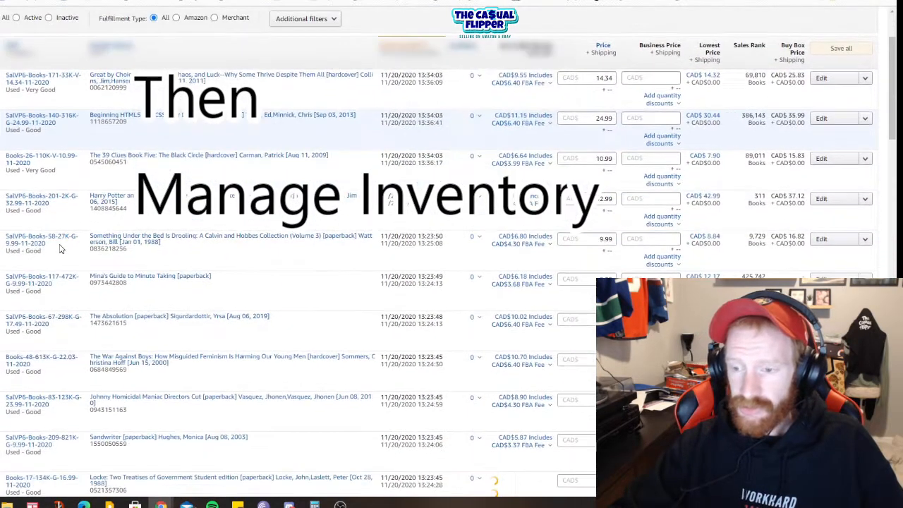
scroll(153, 319, "up", 3)
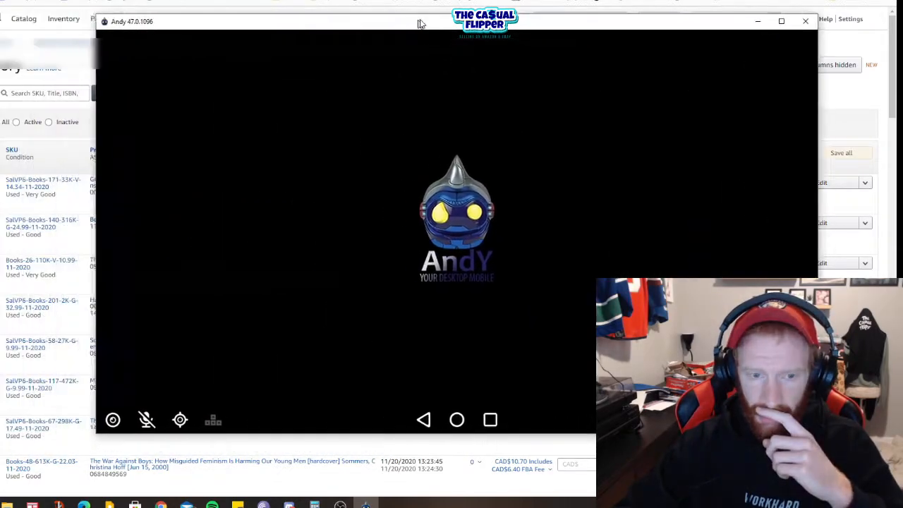
Step: Switch to the Andy Android emulator and launch the Amazon Seller app from its list of installed apps
mouse_move(419, 22)
left_mouse_down()
mouse_move(550, 20)
mouse_move(412, 25)
left_mouse_up()
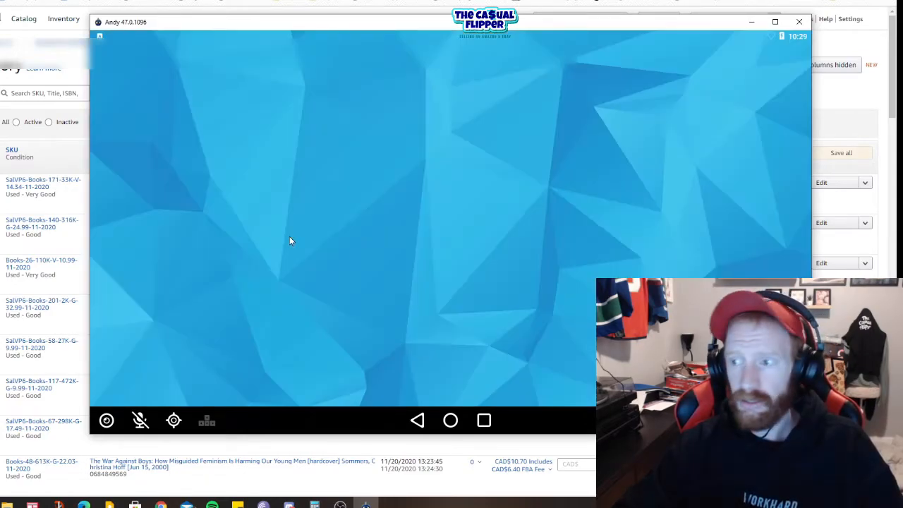
left_click(454, 445)
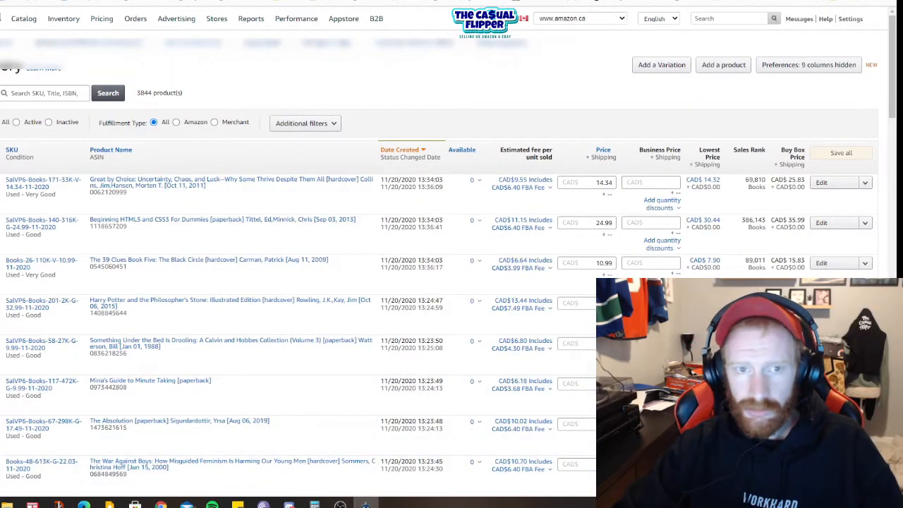
left_click(366, 506)
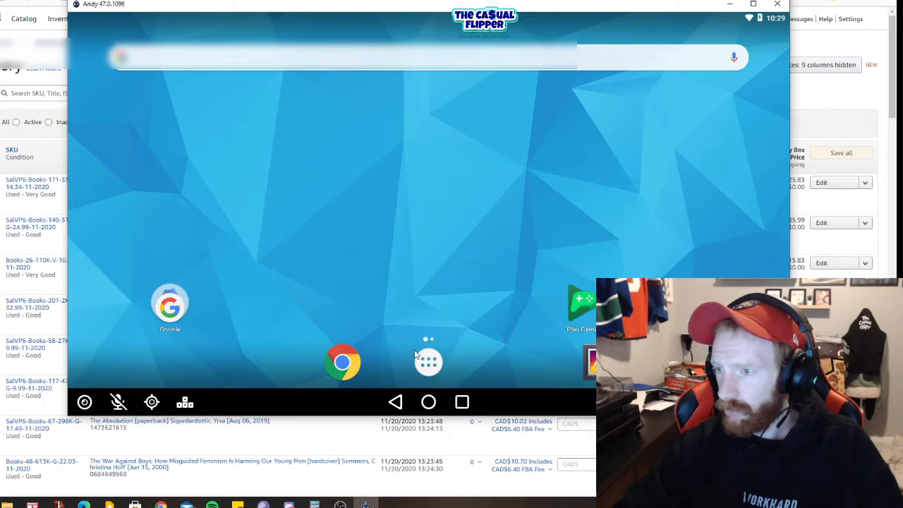
left_click(428, 361)
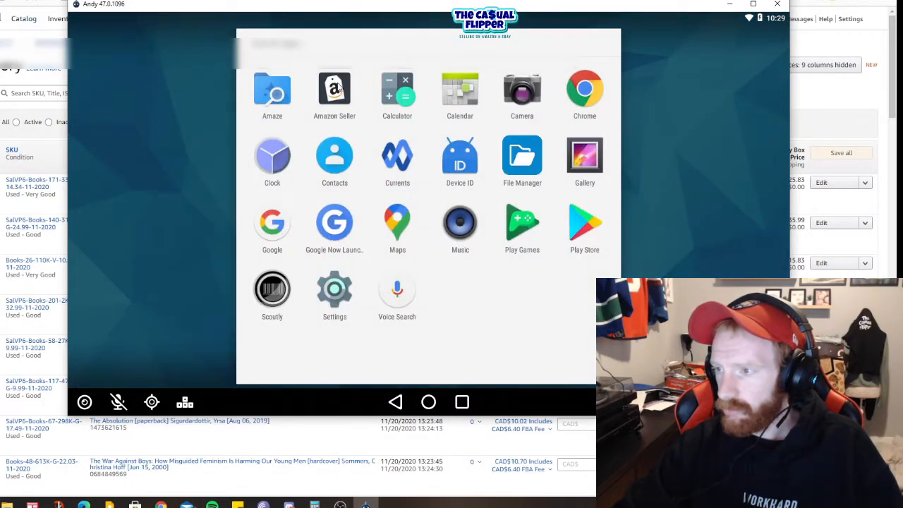
left_click(336, 90)
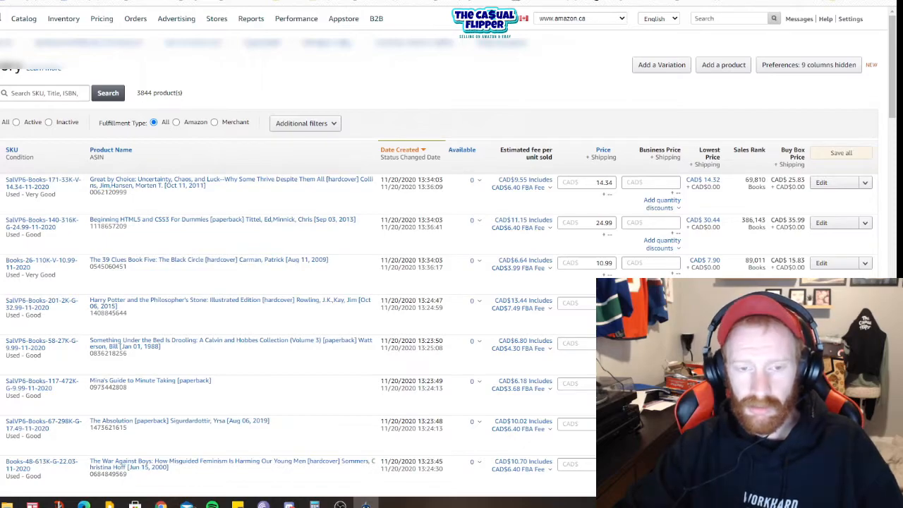
Step: Show the Add a Product page in the Amazon Seller app, and return to the Manage Inventory page in the browser
left_click_drag(1, 1, 451, 1)
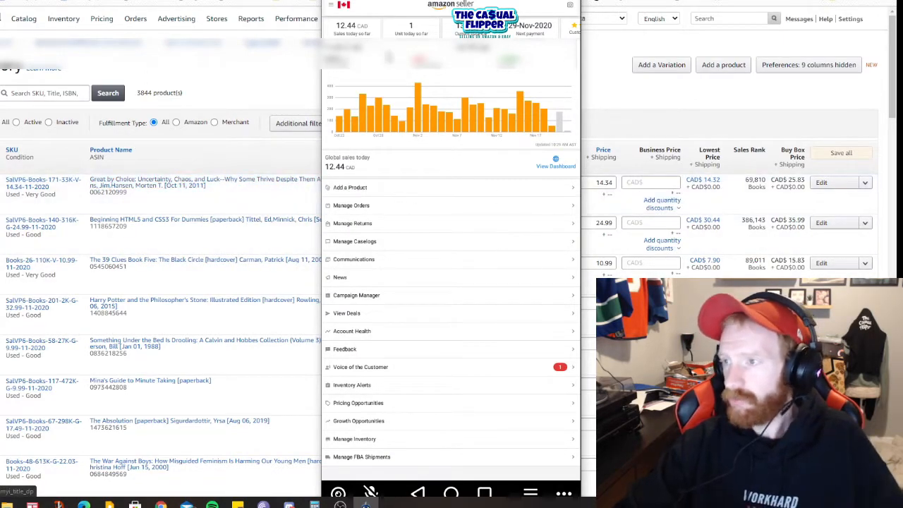
left_click(366, 190)
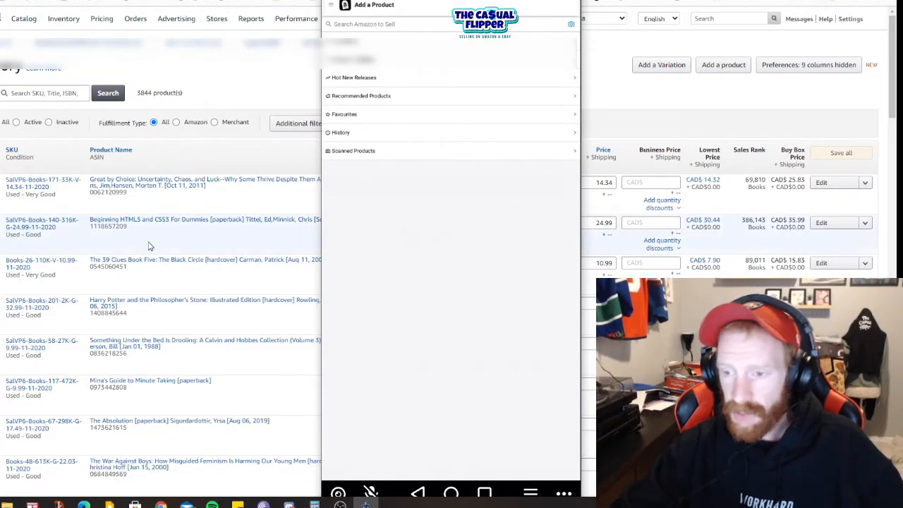
left_click(524, 1)
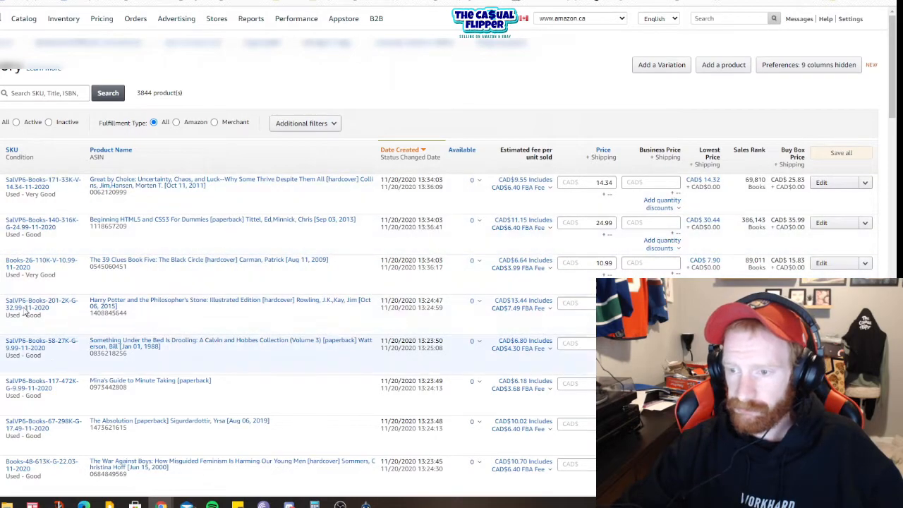
Step: Apply the Send/Replenish Inventory action to the five selected book listings and confirm continuing with it
scroll(94, 262, "down", 1)
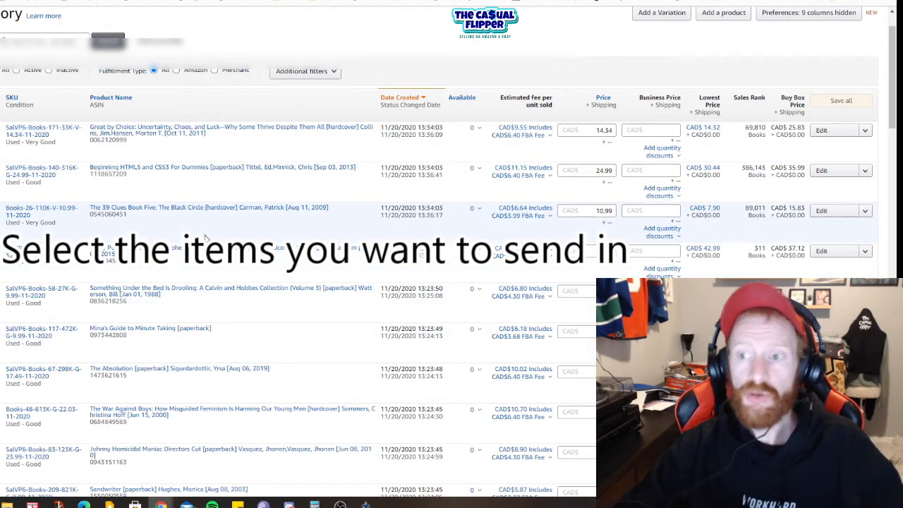
scroll(173, 240, "up", 1)
scroll(296, 283, "up", 1)
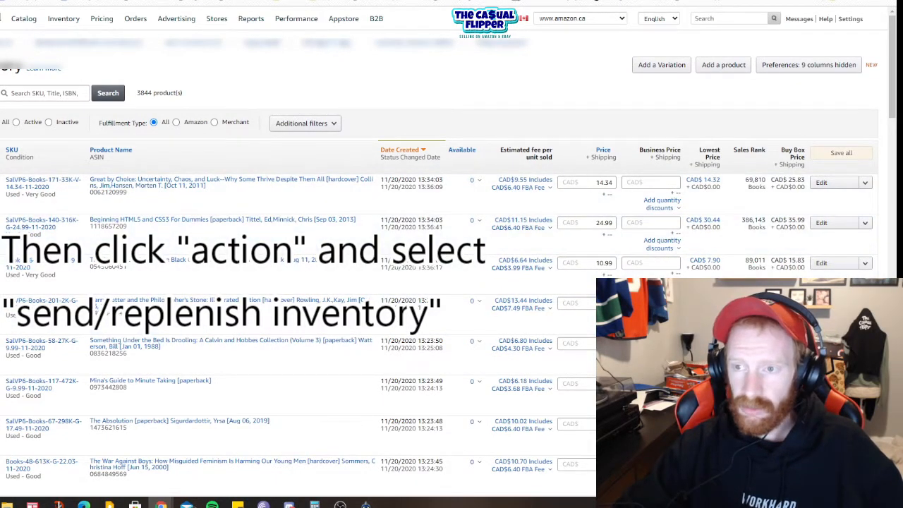
left_click(1, 94)
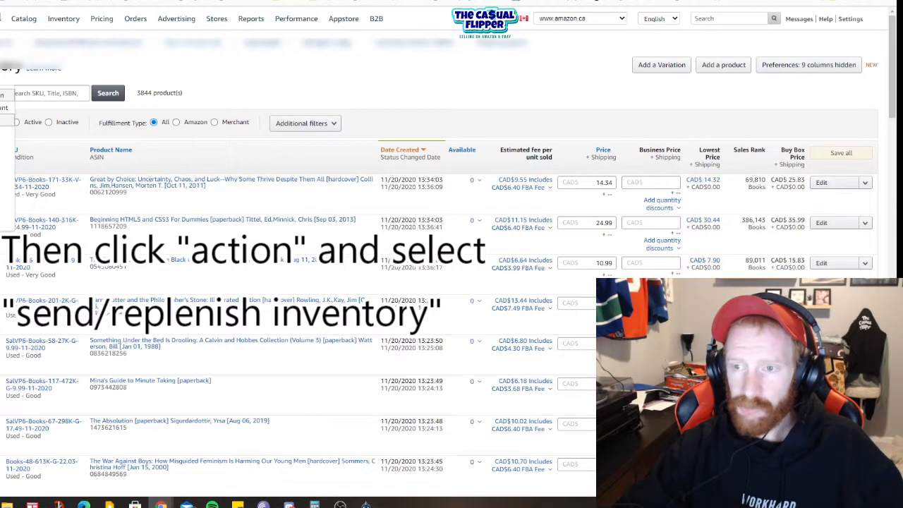
left_click(4, 120)
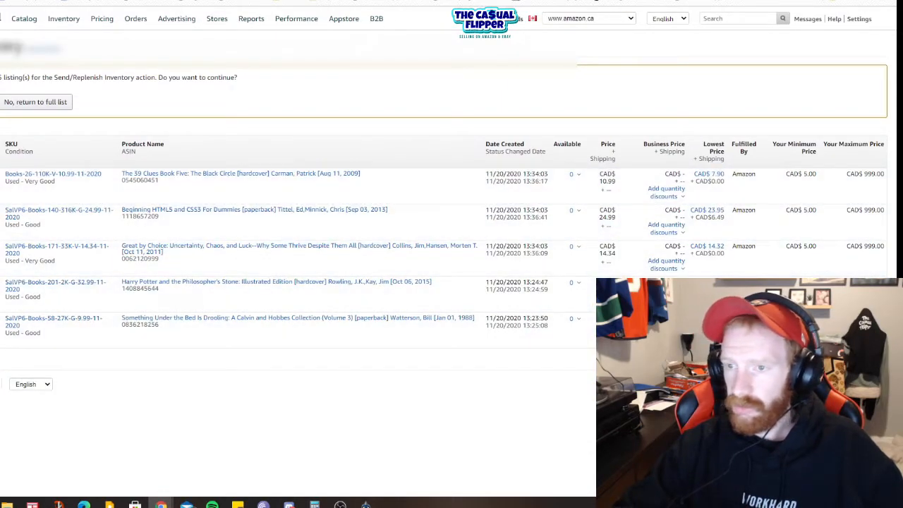
left_click(1, 102)
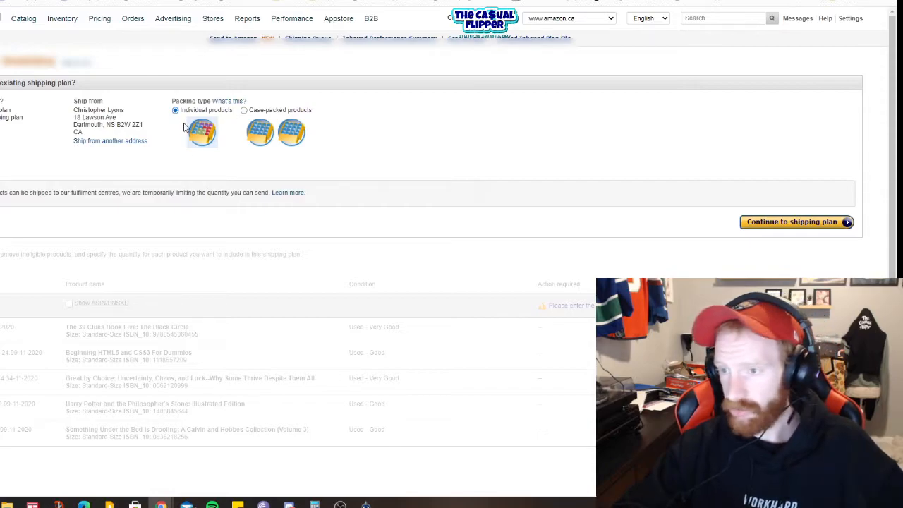
Step: Continue to the shipping plan with Individual products as the packing type
scroll(63, 181, "down", 1)
scroll(62, 181, "up", 1)
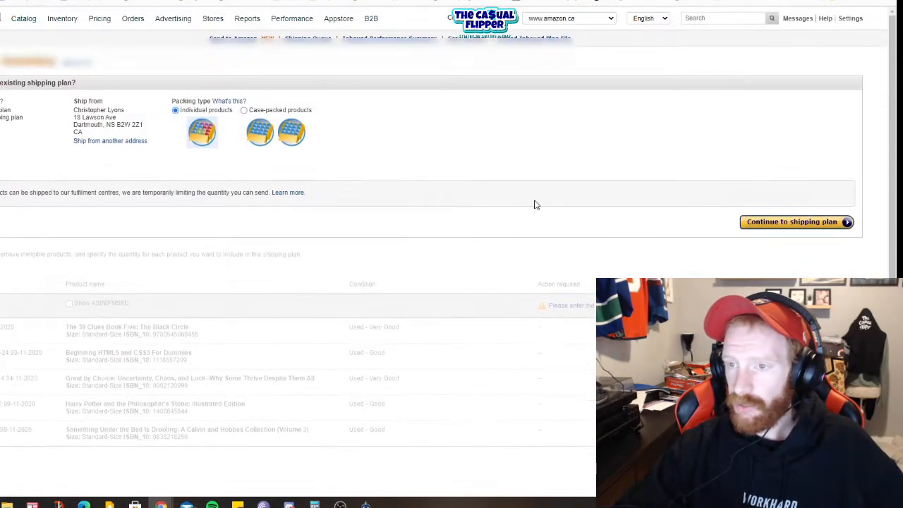
left_click(804, 223)
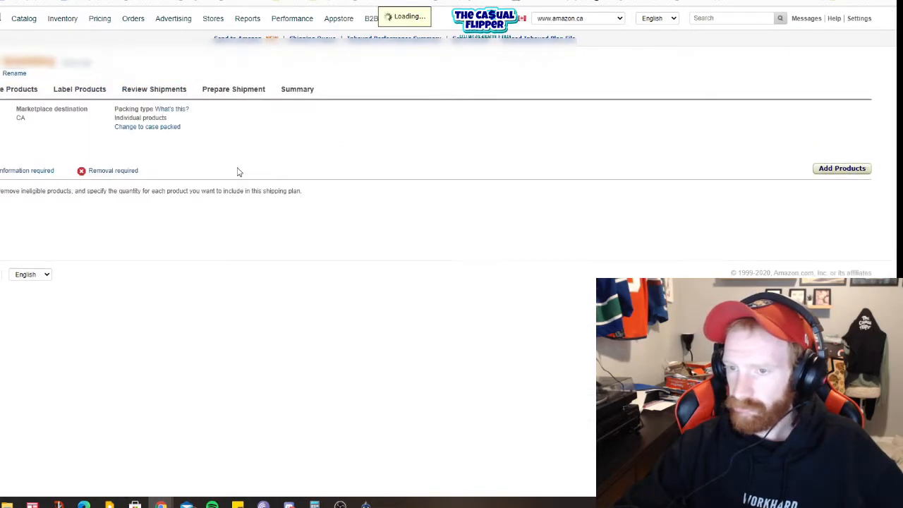
Step: Set the quantity to 1 unit for all products in the shipping plan and continue to product preparation
scroll(270, 187, "down", 1)
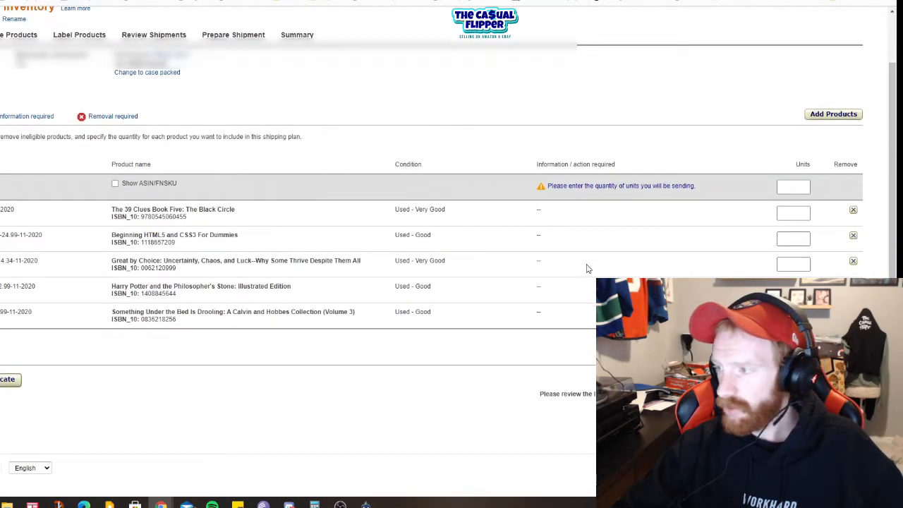
left_click(800, 215)
left_click(798, 191)
type("1")
left_click(458, 423)
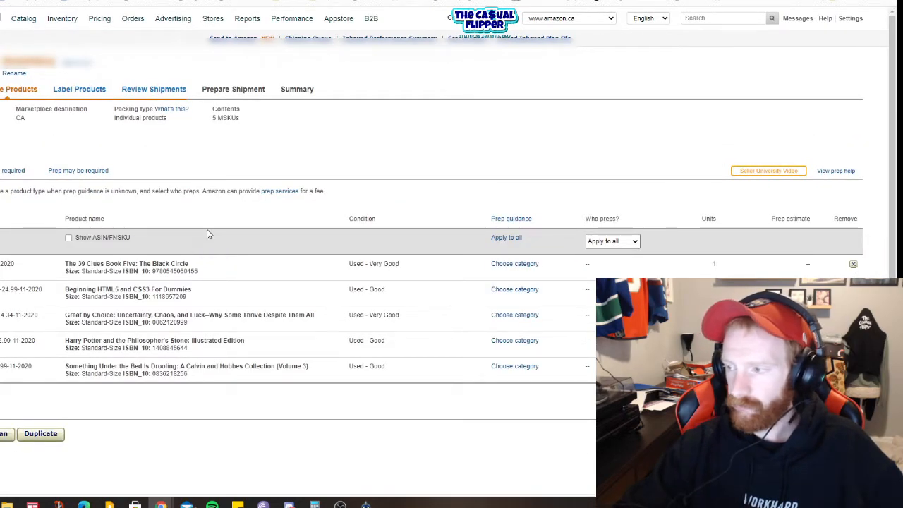
Step: Set who preps to Merchant for all products in the shipping plan
left_click(620, 244)
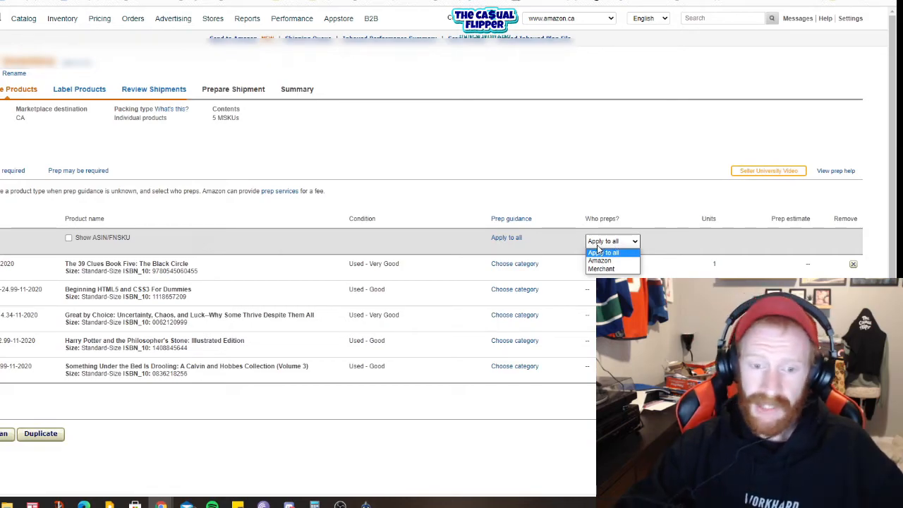
left_click(594, 269)
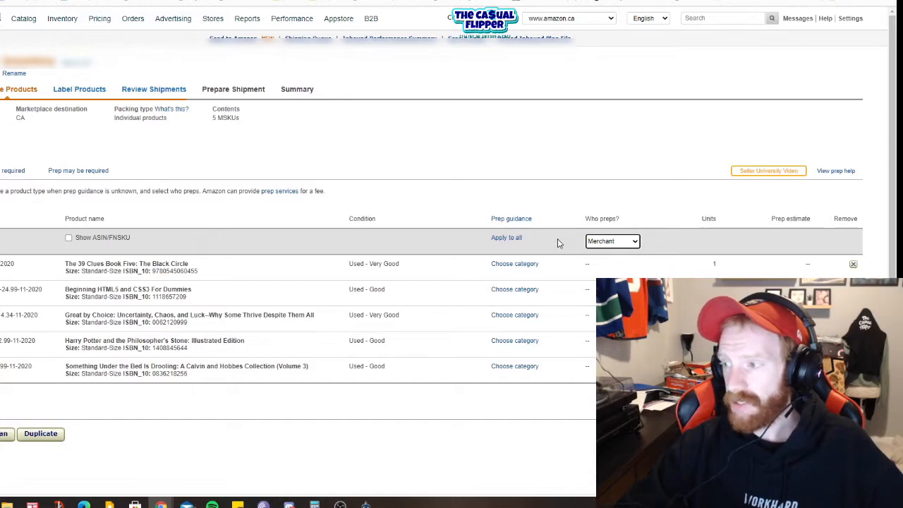
left_click(594, 243)
left_click(595, 242)
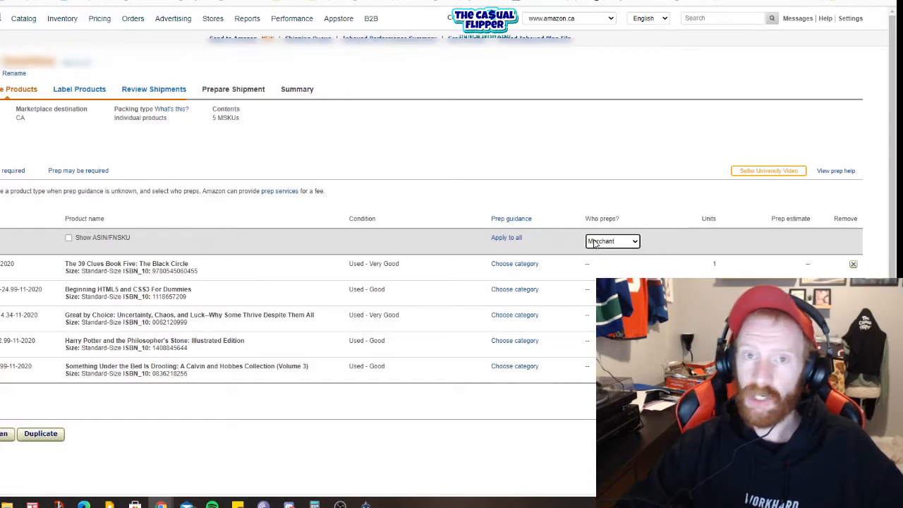
Step: Set who preps to Amazon for all products in the shipping plan
left_click(595, 242)
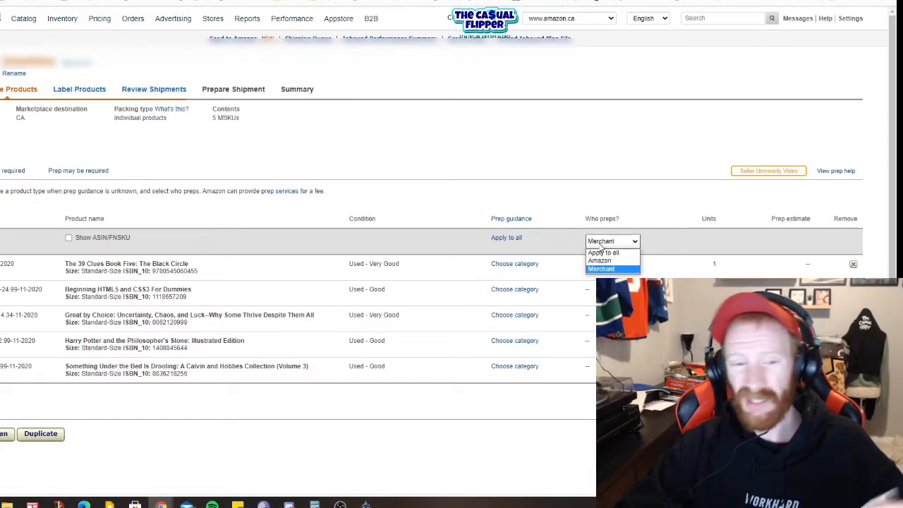
left_click(600, 261)
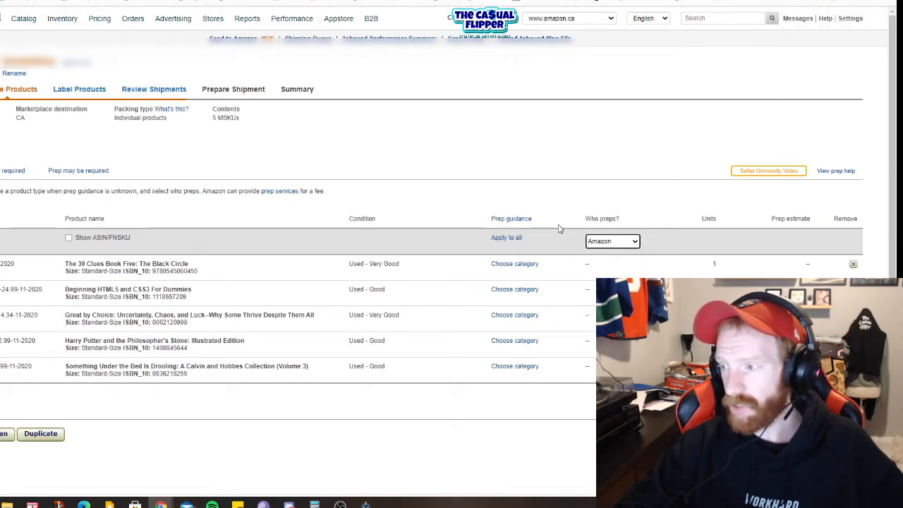
Step: Apply the No Prep Needed prep category to all products in the shipping plan
left_click(504, 238)
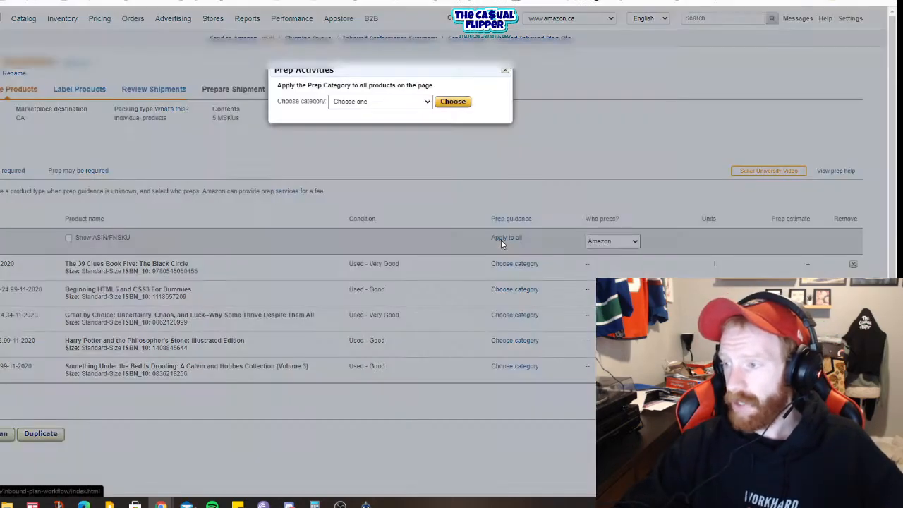
left_click(347, 103)
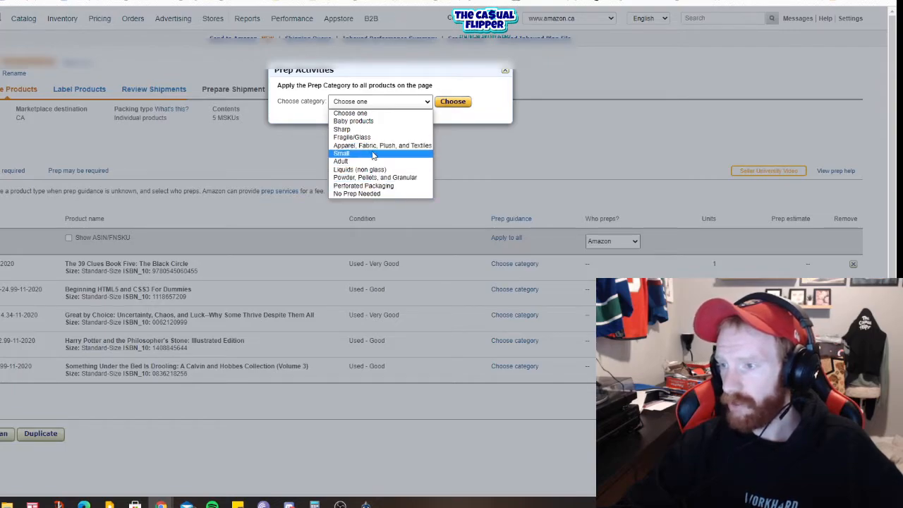
left_click(378, 194)
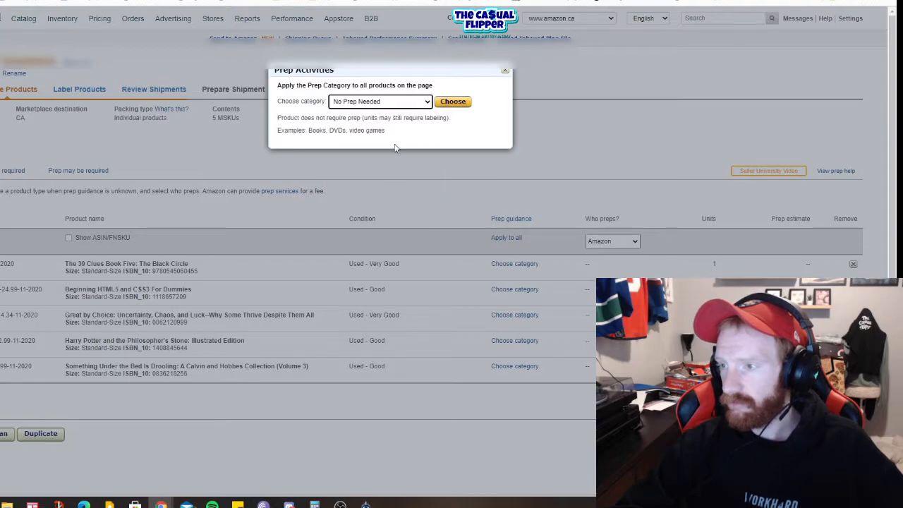
left_click_drag(308, 131, 327, 132)
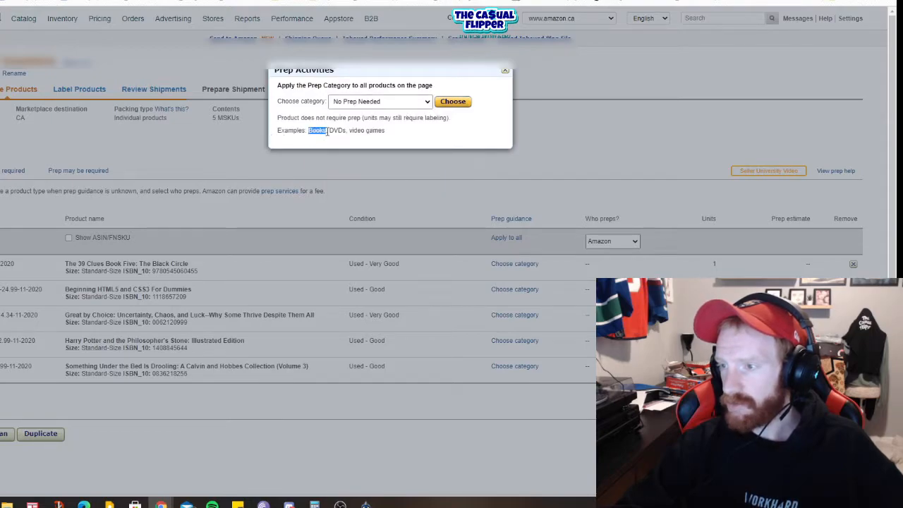
left_click(427, 102)
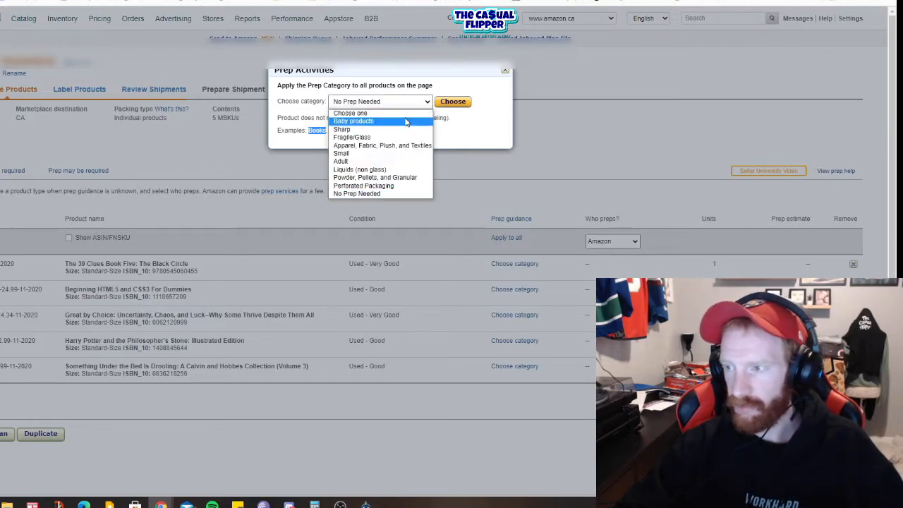
left_click(354, 194)
left_click(452, 103)
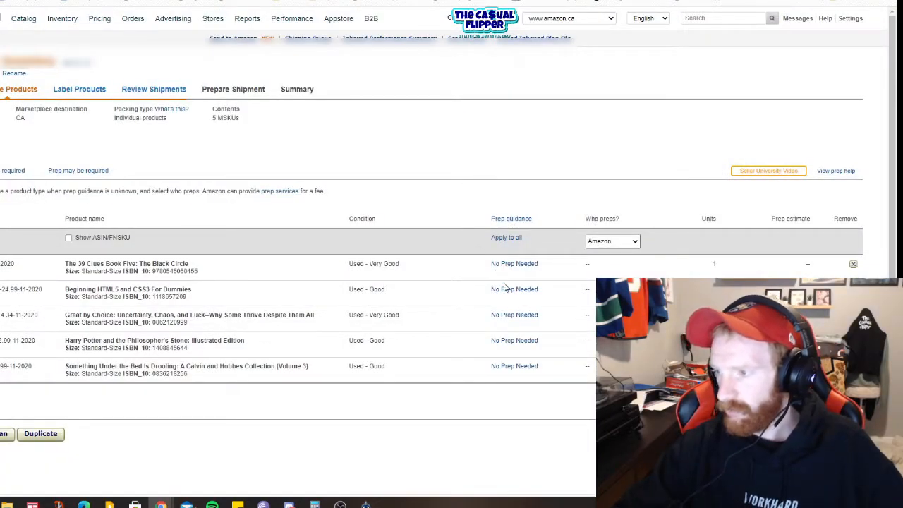
Step: Set who preps to Amazon for all products and continue to product labeling
left_click(625, 241)
left_click(609, 270)
left_click(607, 243)
left_click(608, 261)
left_click(836, 434)
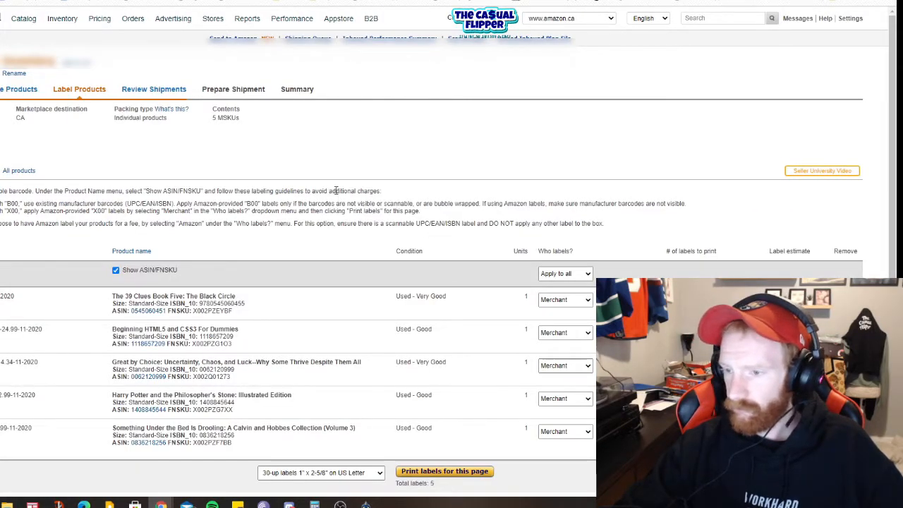
Step: Set who labels to Amazon for all products and check the label estimate per unit
scroll(332, 195, "down", 2)
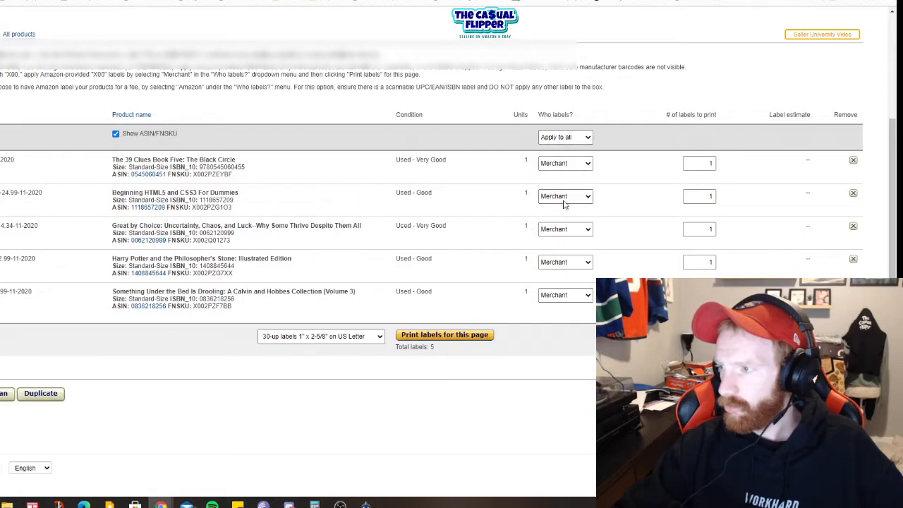
left_click(569, 137)
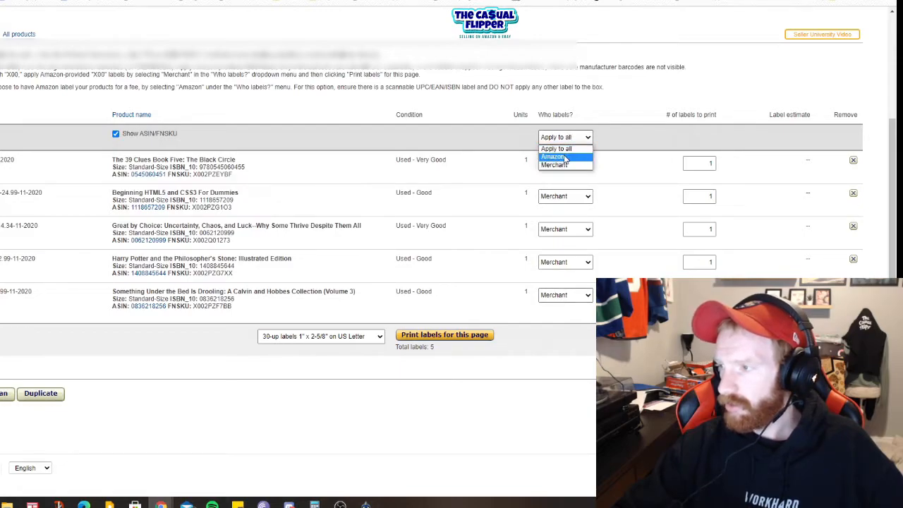
left_click(566, 157)
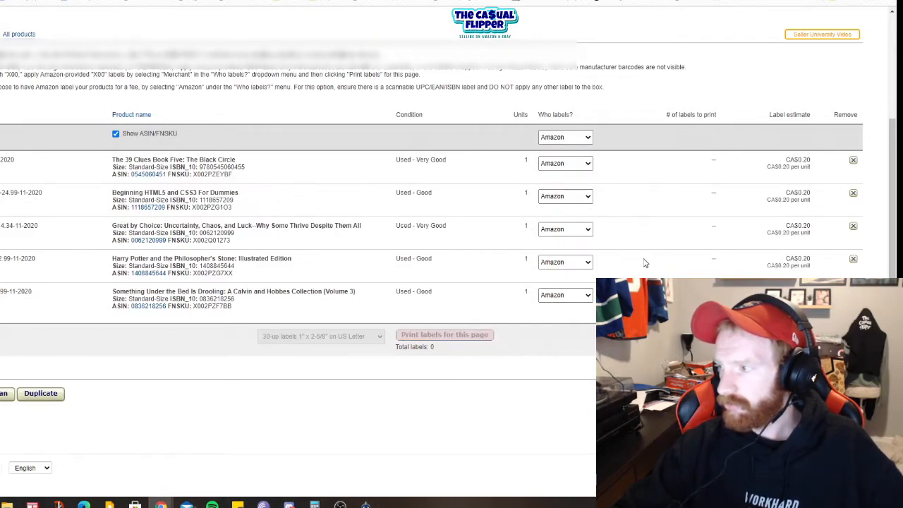
scroll(536, 313, "up", 2)
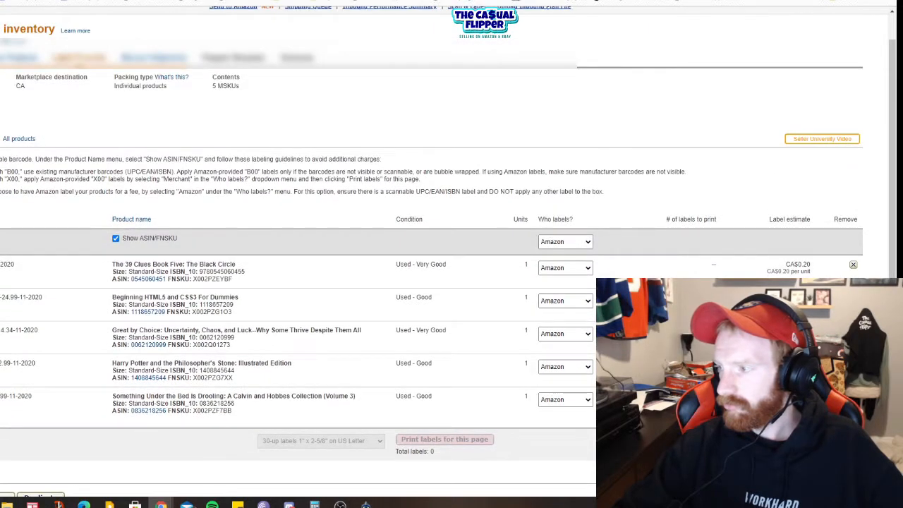
left_click_drag(779, 268, 785, 263)
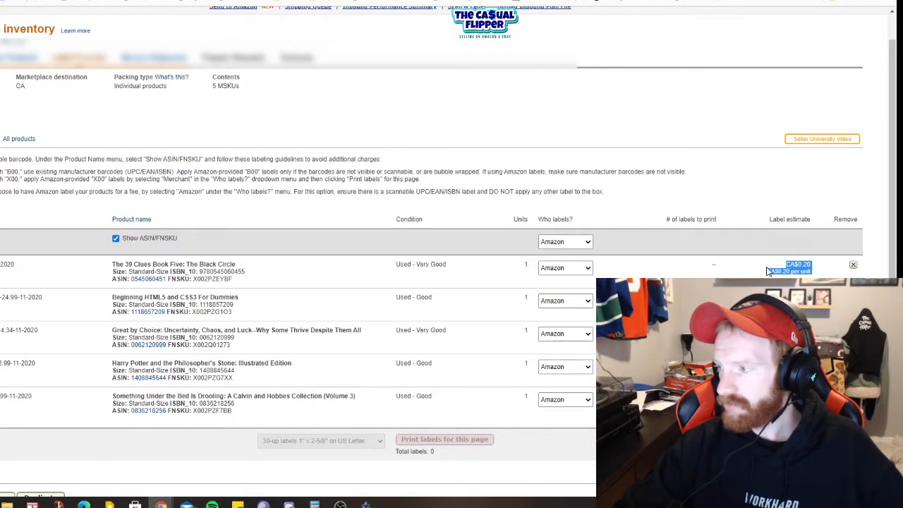
scroll(762, 254, "down", 2)
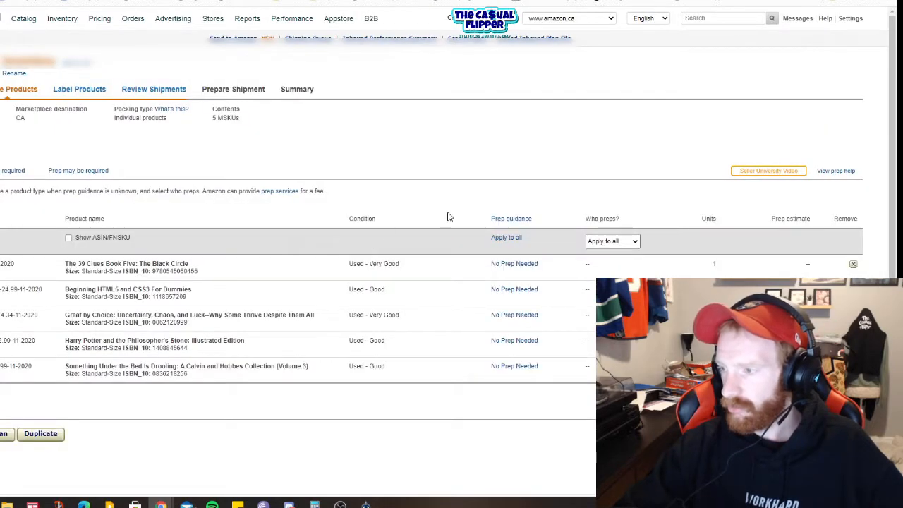
Step: Return to product preparation and set who preps to Merchant for all products
left_click(630, 243)
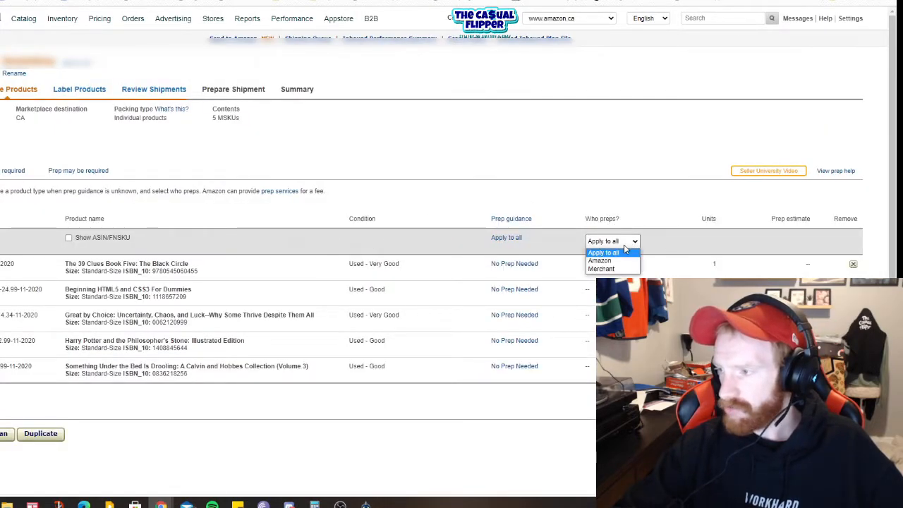
left_click(601, 269)
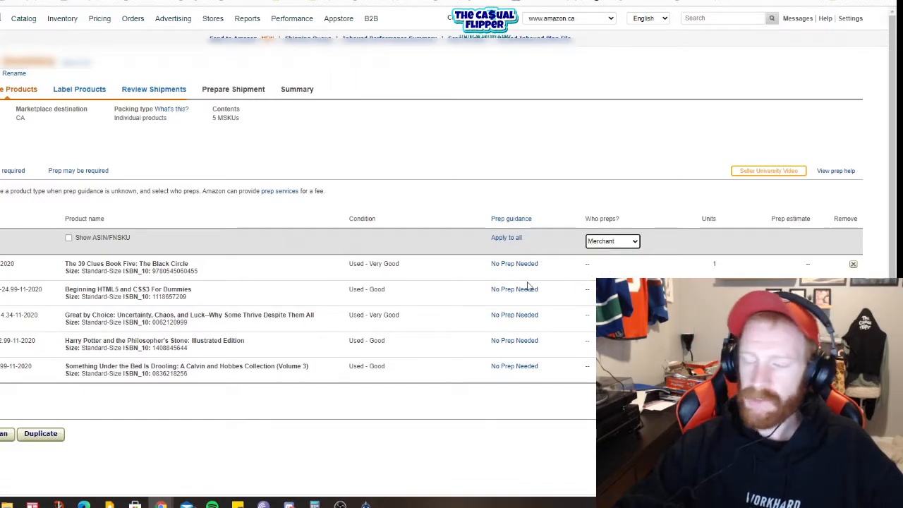
scroll(297, 283, "down", 1)
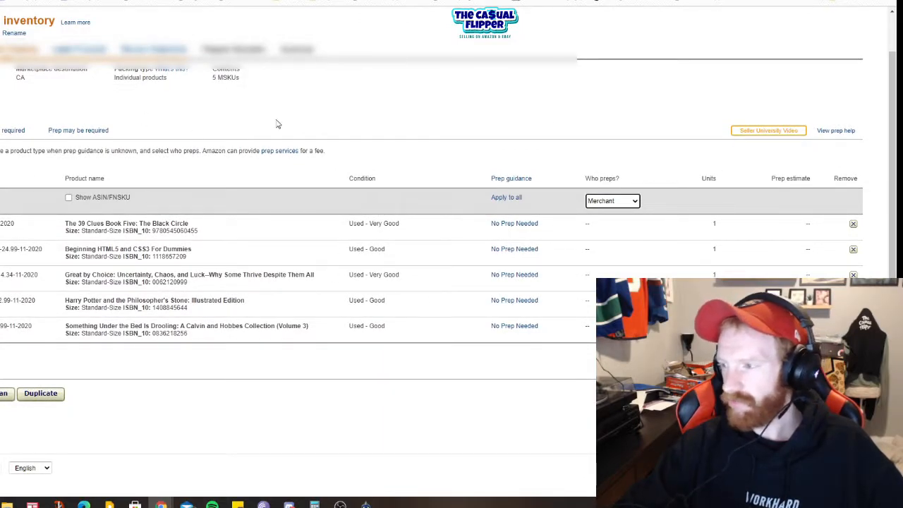
Step: Change who preps to Amazon for all products and proceed to the labeling stage
left_click(605, 202)
left_click(598, 219)
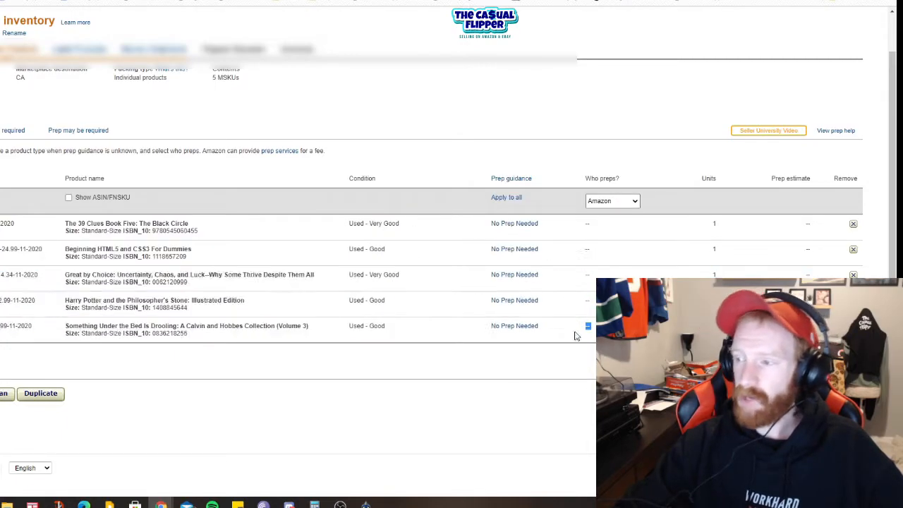
left_click_drag(577, 330, 464, 208)
left_click(446, 201)
left_click(836, 393)
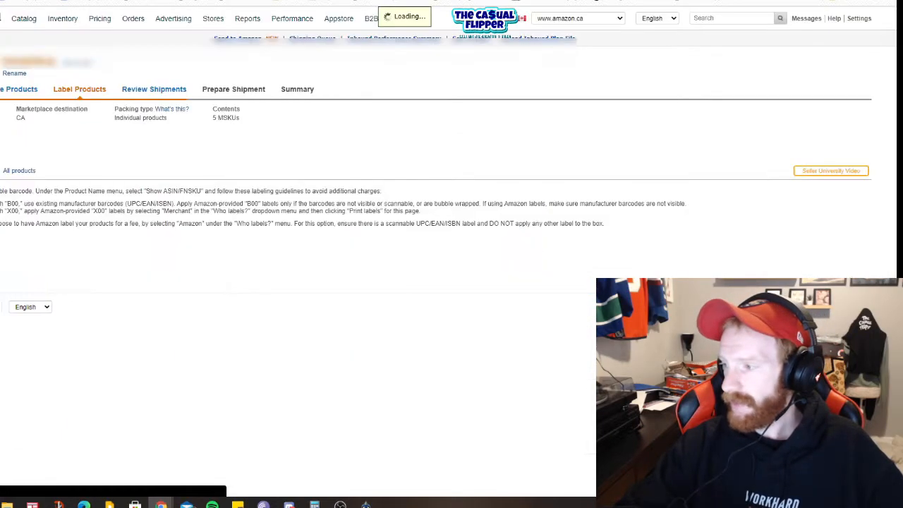
Step: Check the label estimates for all products and continue to the shipment review
scroll(471, 267, "down", 2)
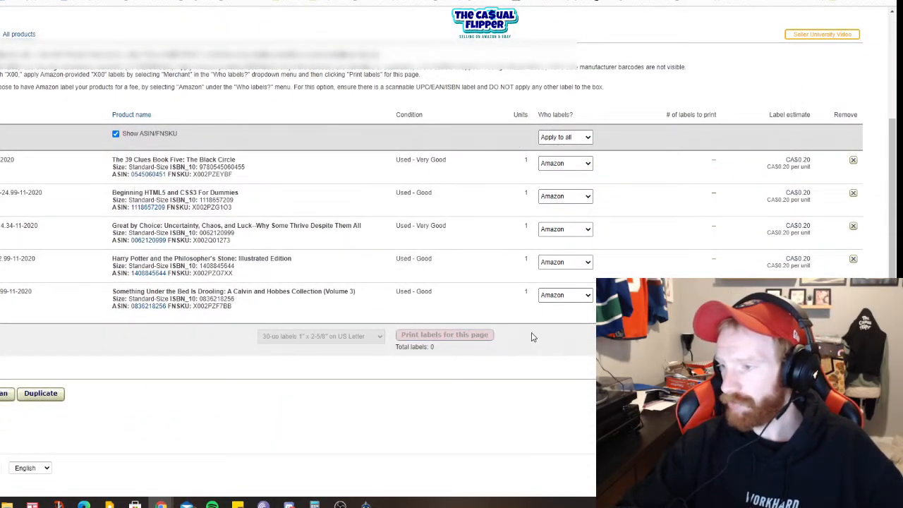
left_click_drag(532, 337, 782, 152)
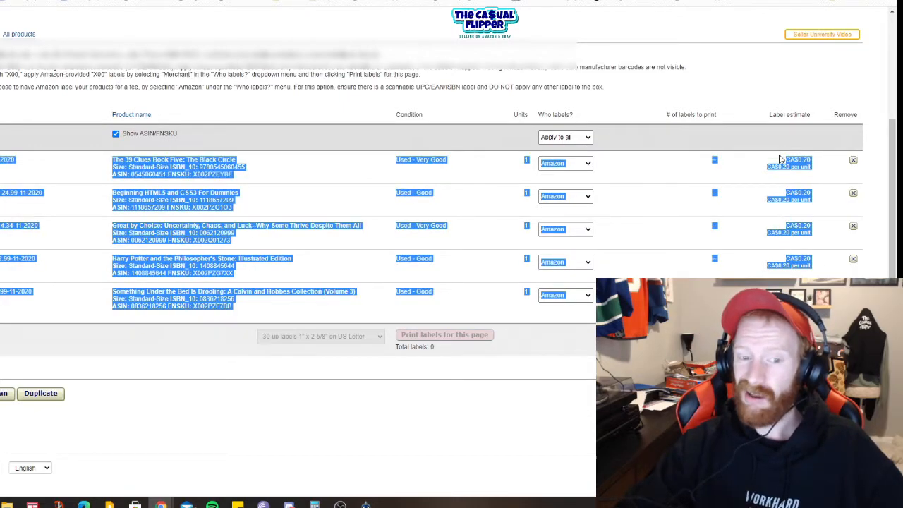
left_click(546, 416)
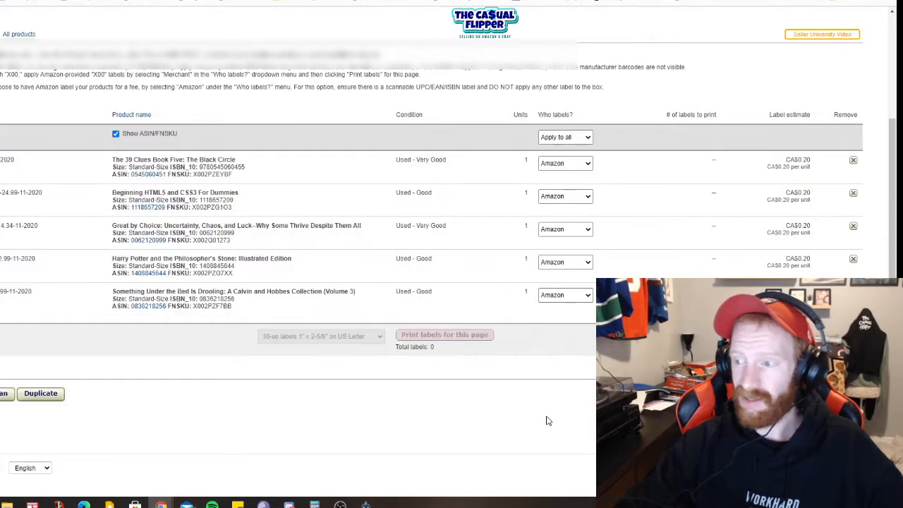
left_click(836, 394)
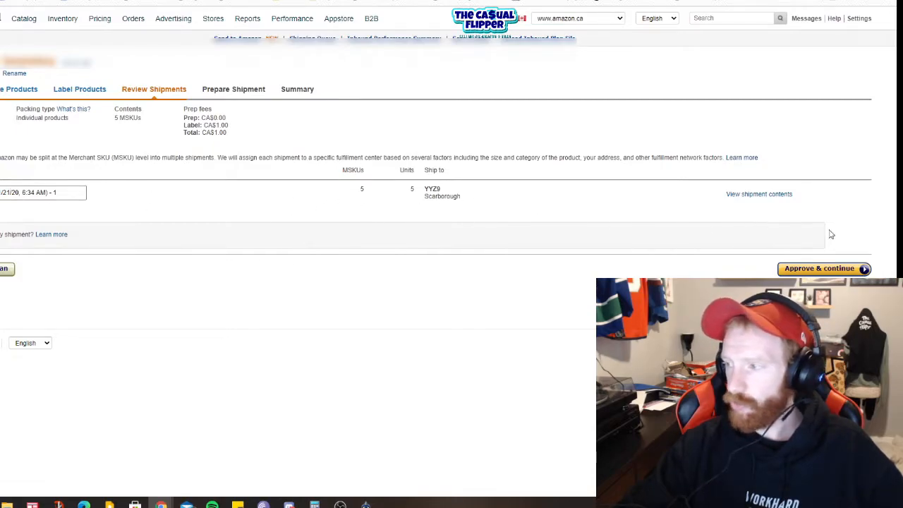
Step: Approve the shipping plan and open its shipment to work on, checking the Amazon-Partnered Carrier (UPS) option
left_click(833, 270)
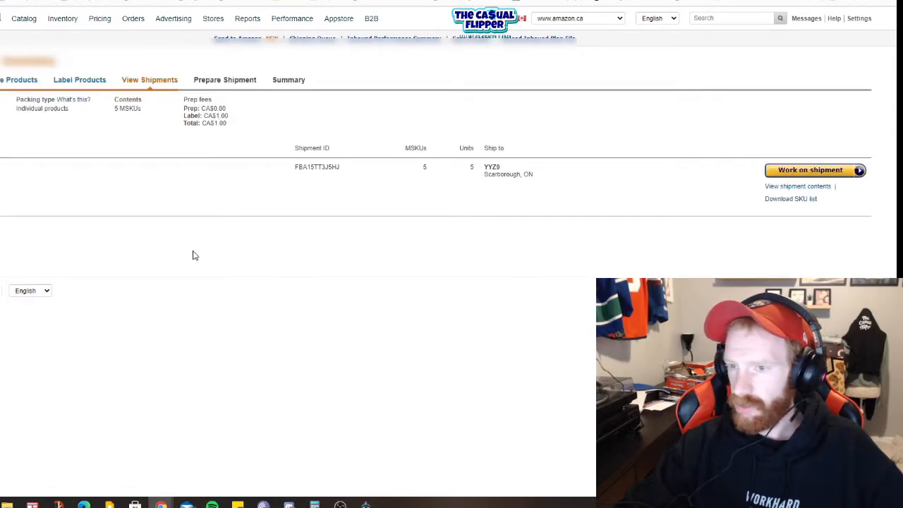
left_click(811, 173)
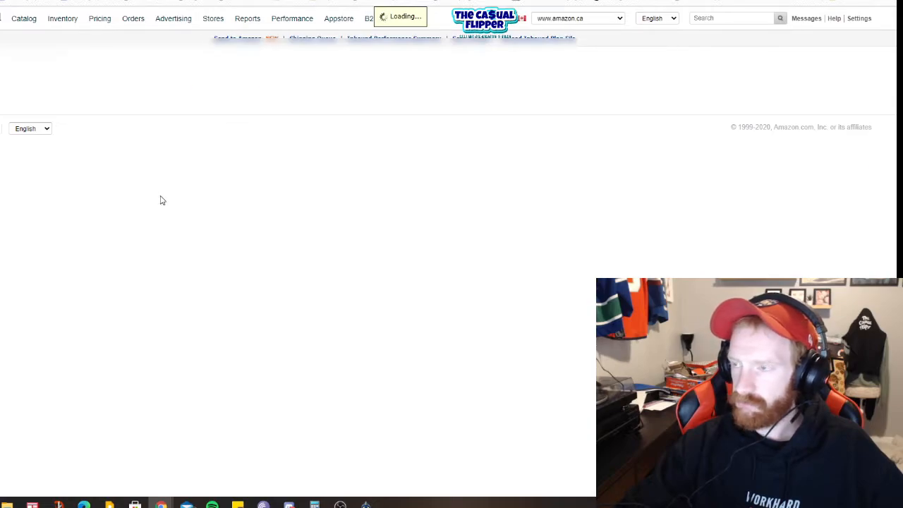
scroll(154, 192, "down", 3)
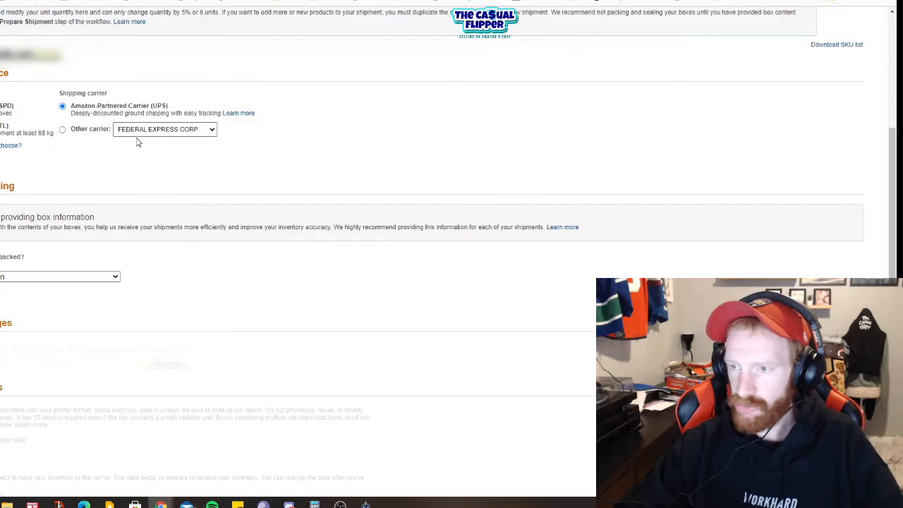
left_click_drag(75, 106, 145, 110)
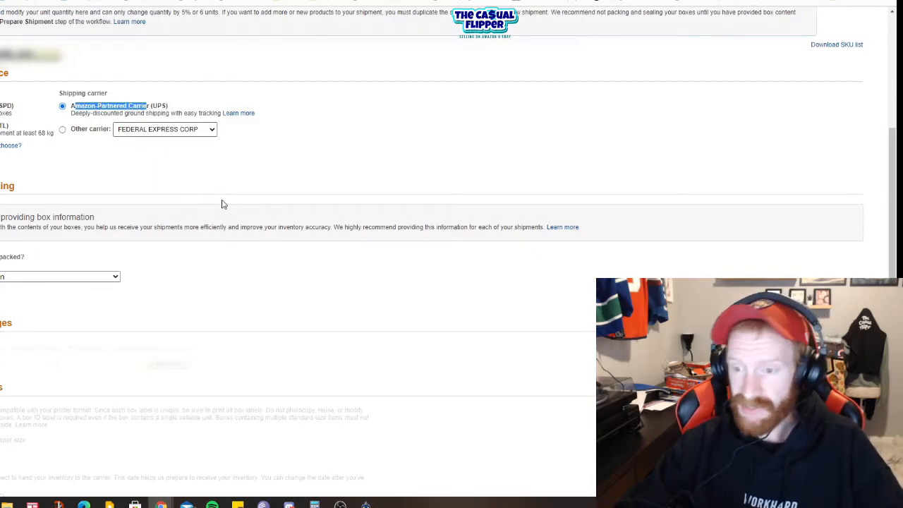
Step: Try the packing option for a total of 15 boxes or less, and choose the single-box packing option for the shipment
scroll(231, 226, "down", 2)
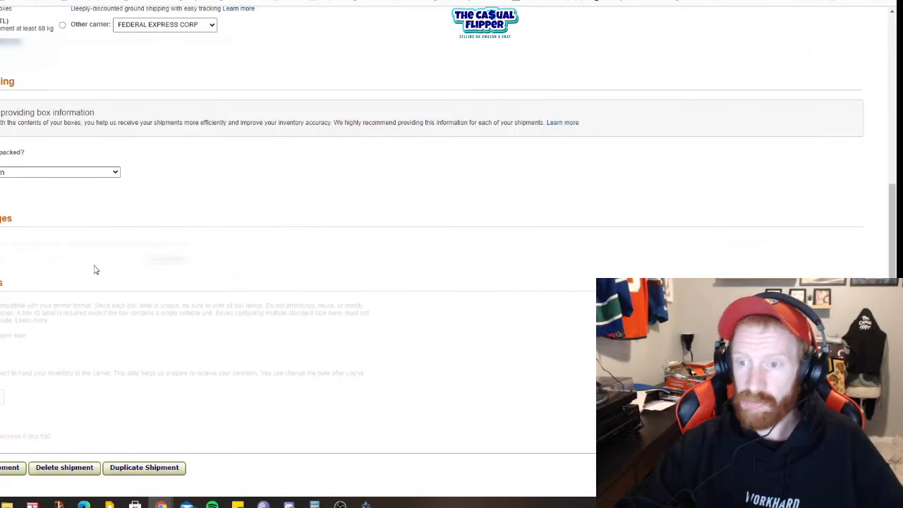
left_click(18, 172)
left_click(24, 205)
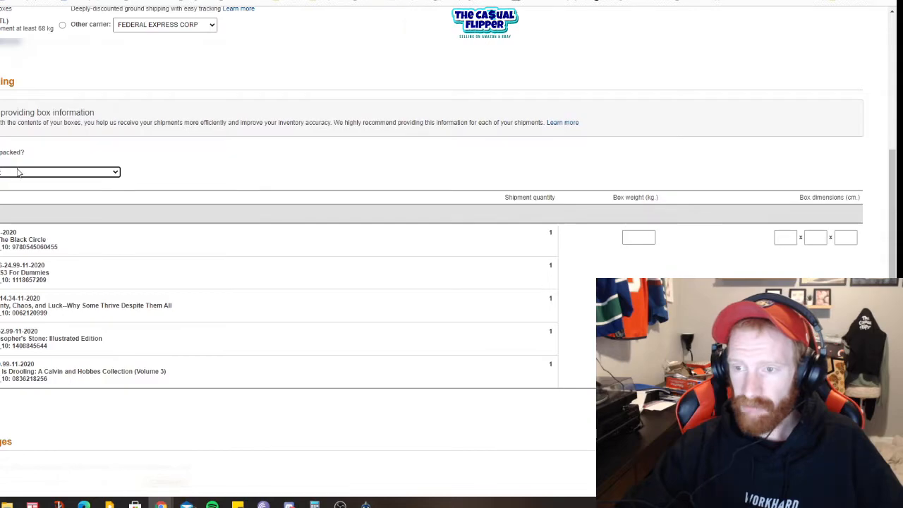
left_click(20, 174)
left_click(14, 211)
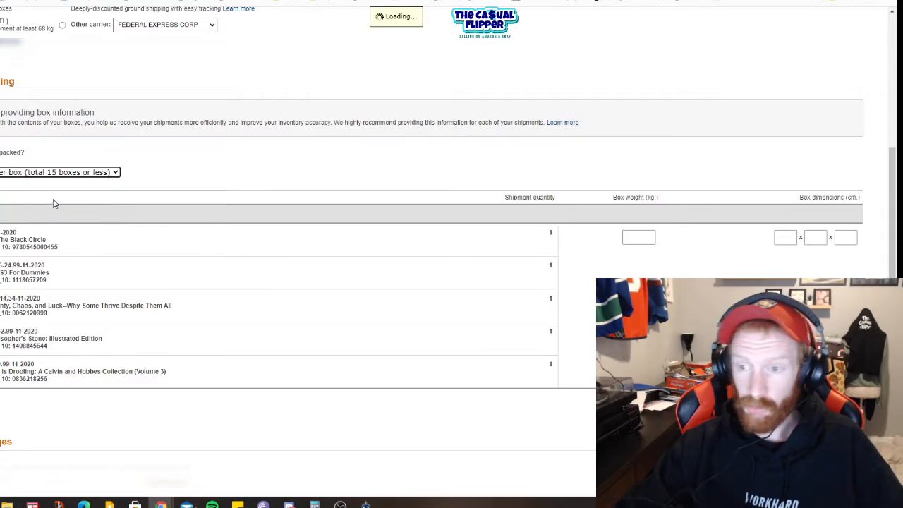
left_click(64, 172)
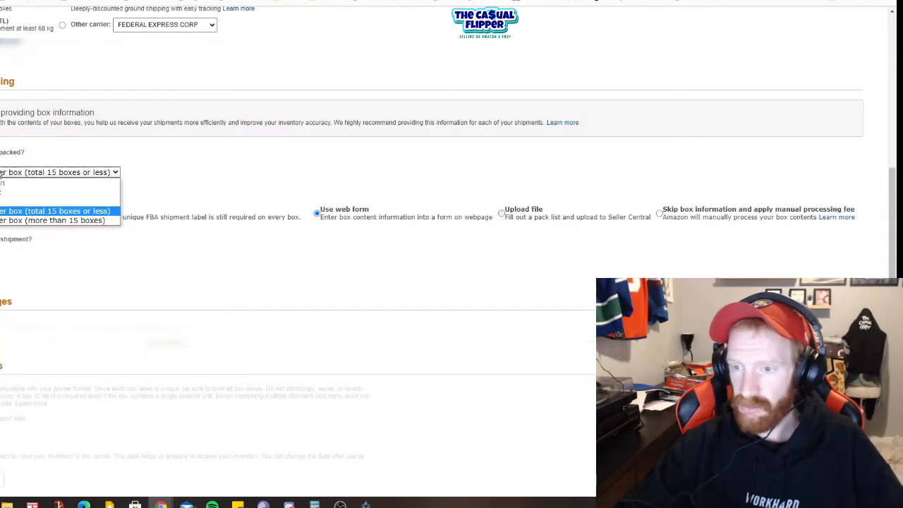
left_click(43, 192)
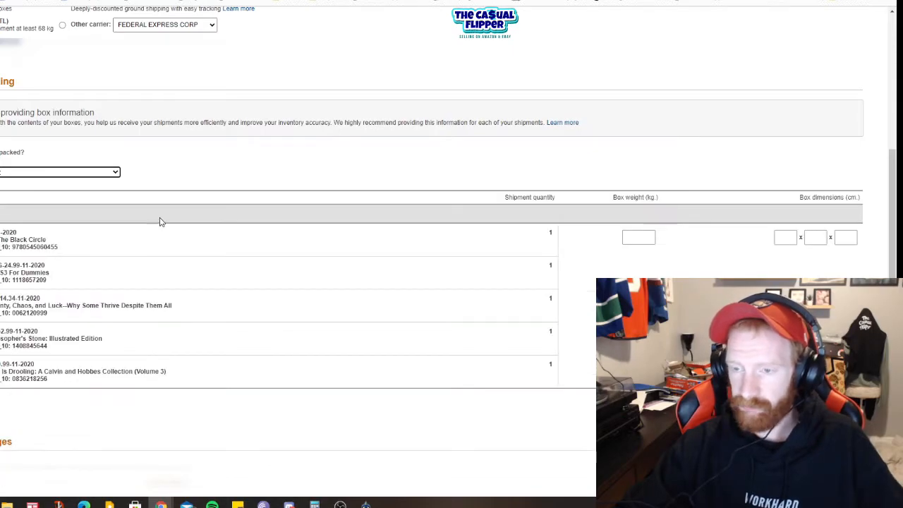
Step: Examine the box weight and box dimensions fields and the remaining sections of the shipment form
left_click(628, 237)
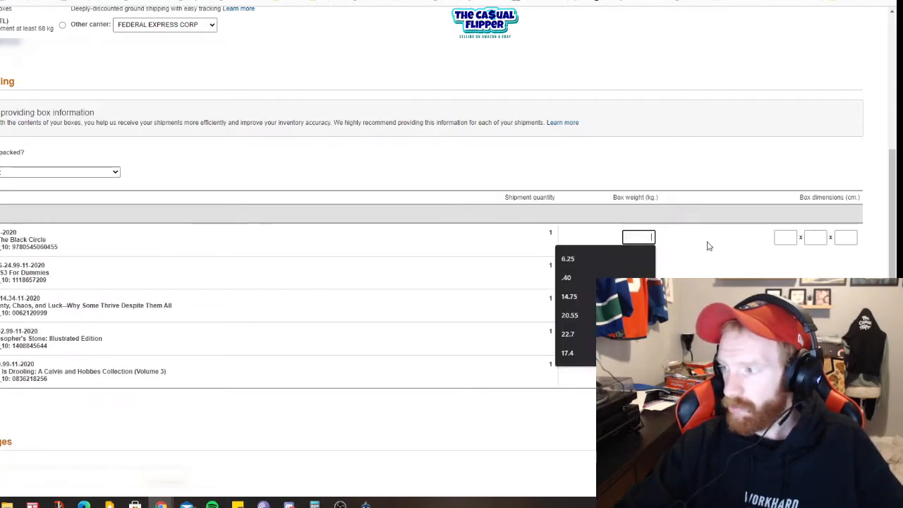
left_click(782, 238)
left_click(813, 238)
left_click(845, 238)
scroll(667, 240, "down", 3)
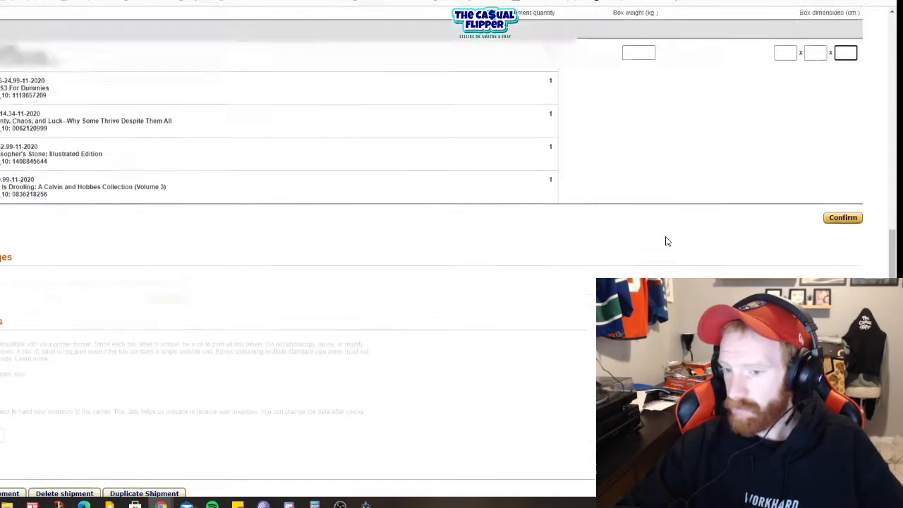
scroll(767, 197, "down", 1)
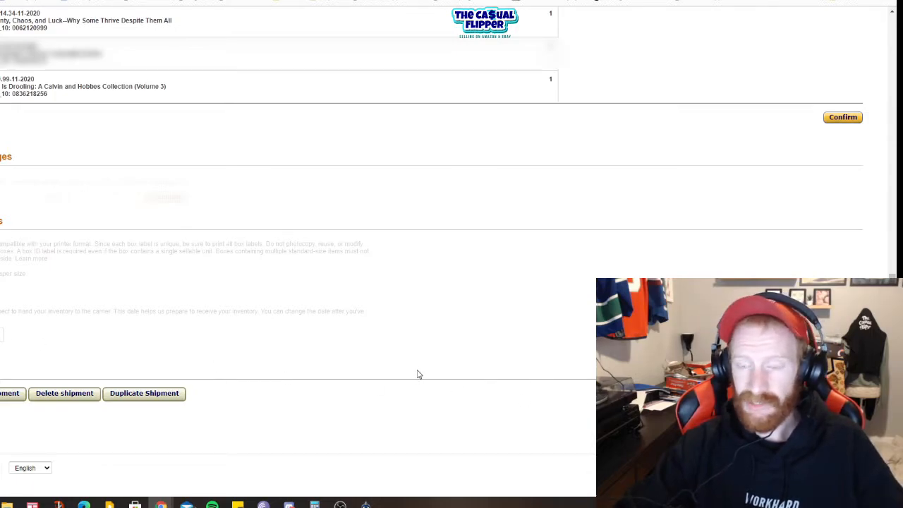
scroll(418, 370, "up", 5)
scroll(406, 345, "down", 5)
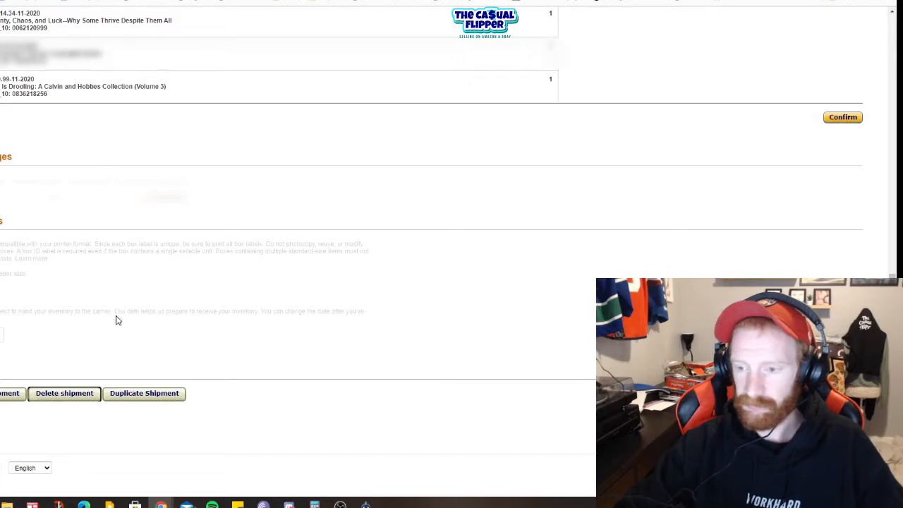
Step: Delete the current shipment, confirming the deletion, and reload the list of FBA shipments
left_click(70, 397)
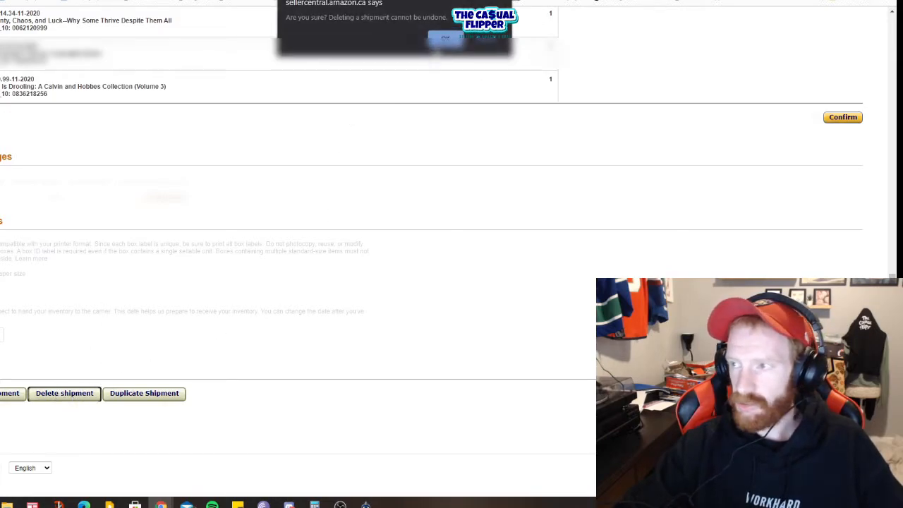
left_click(439, 40)
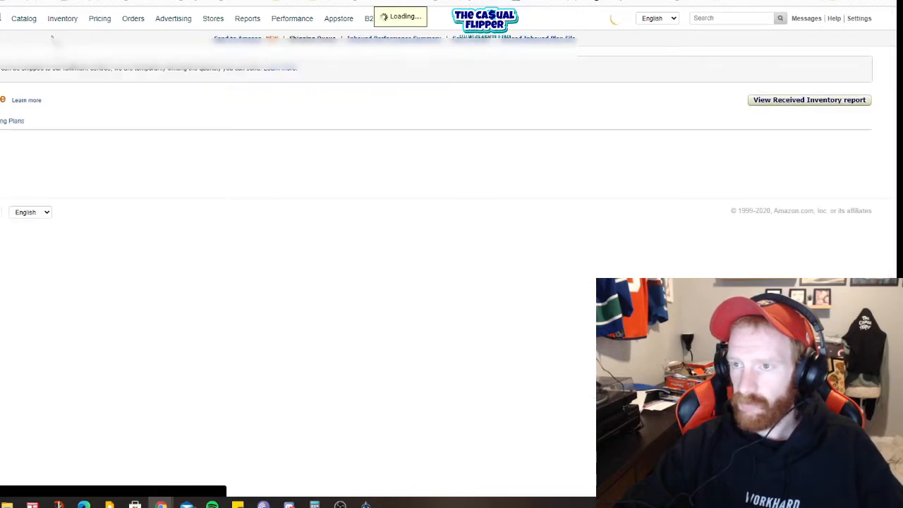
mouse_move(62, 21)
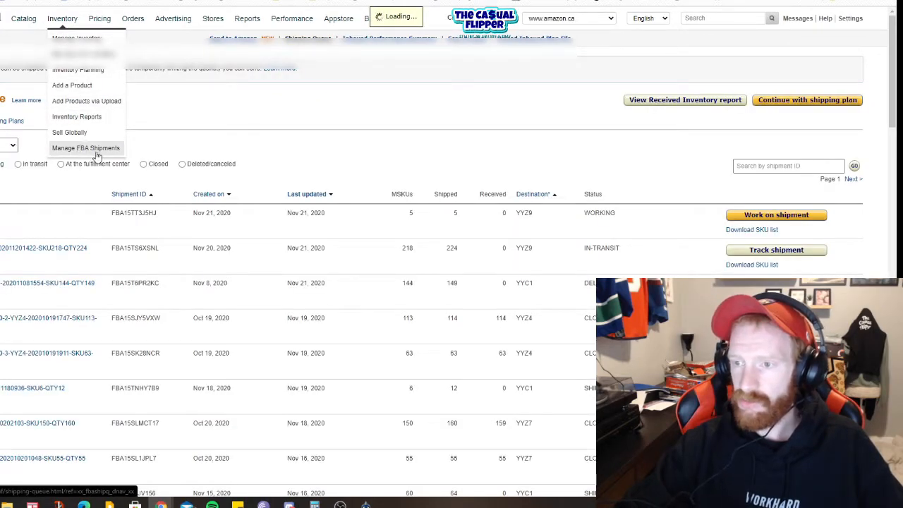
scroll(459, 197, "down", 3)
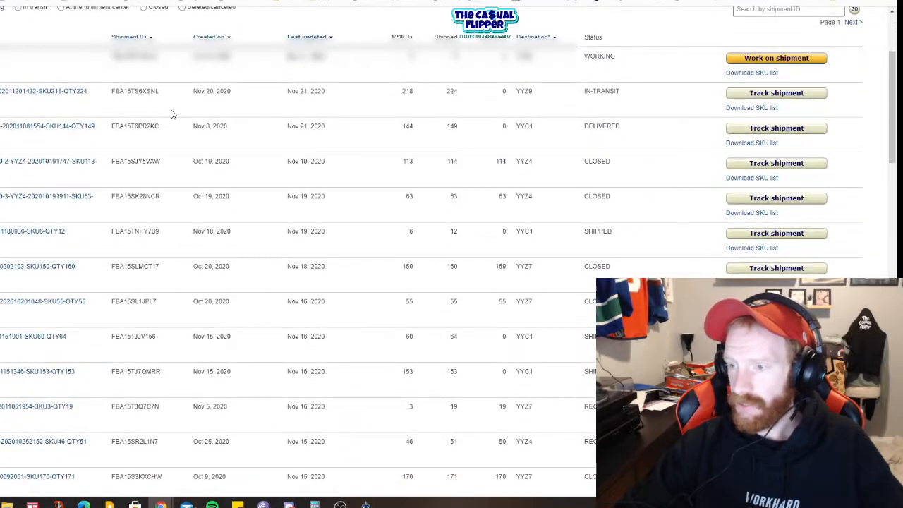
scroll(475, 109, "down", 5)
scroll(351, 290, "up", 8)
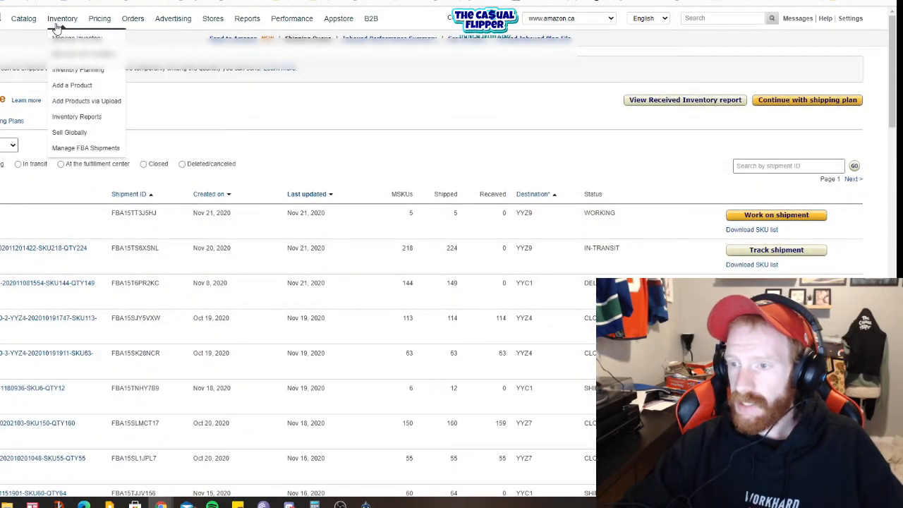
left_click(96, 152)
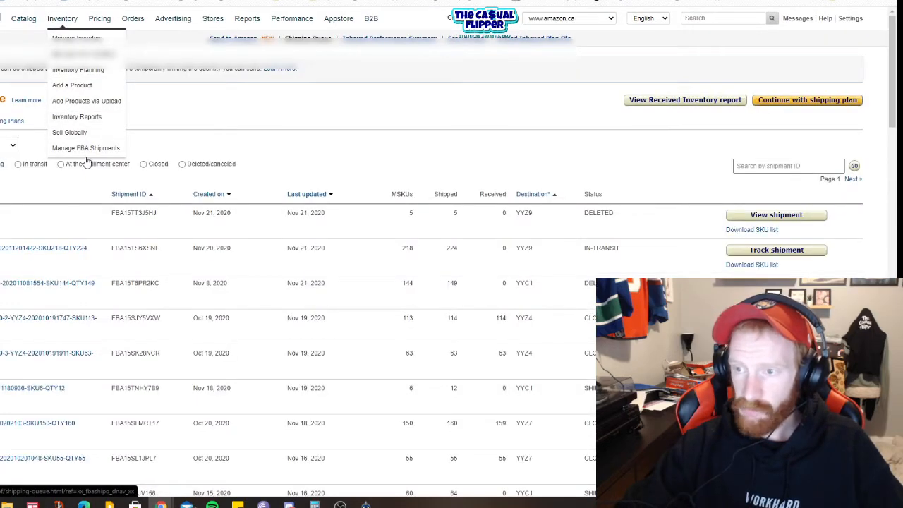
Step: Check the creation dates and statuses of the most recent shipments in the shipping queue
scroll(339, 162, "down", 2)
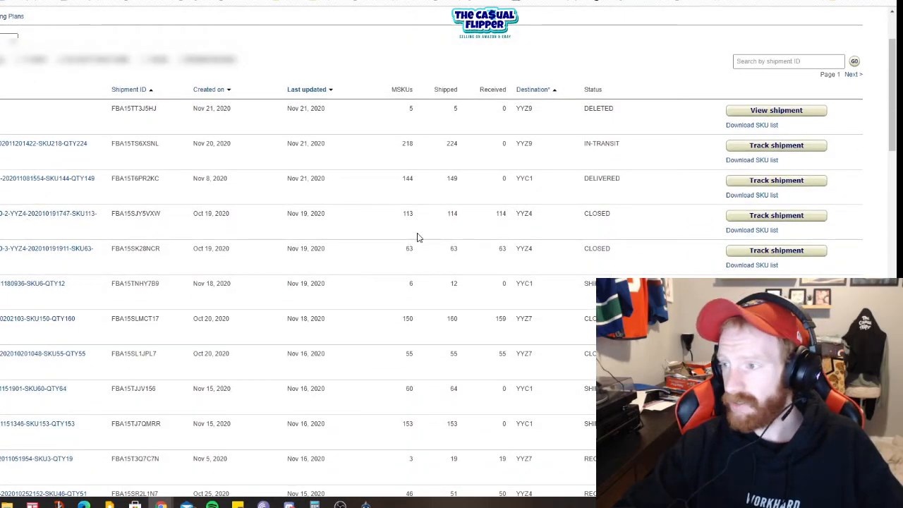
scroll(595, 344, "down", 3)
scroll(620, 277, "up", 4)
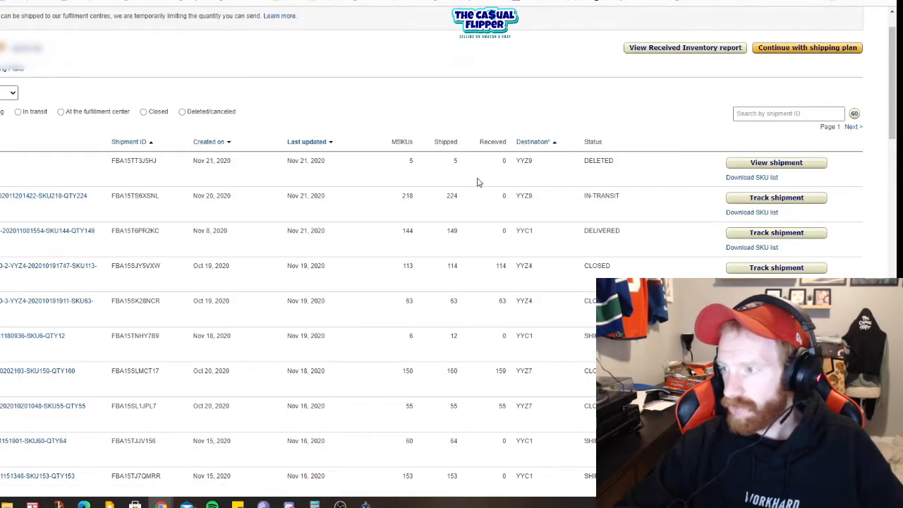
left_click_drag(624, 168, 368, 168)
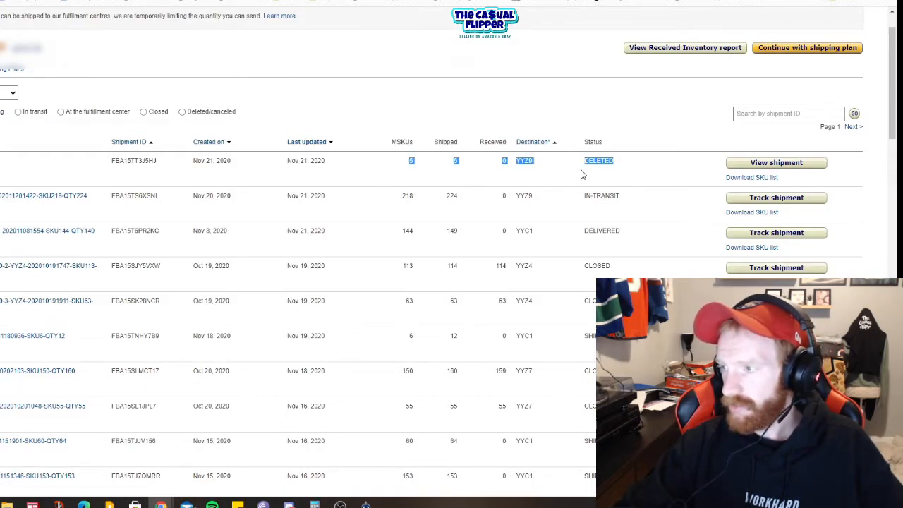
double_click(603, 161)
left_click_drag(192, 197, 226, 198)
left_click_drag(584, 192, 623, 198)
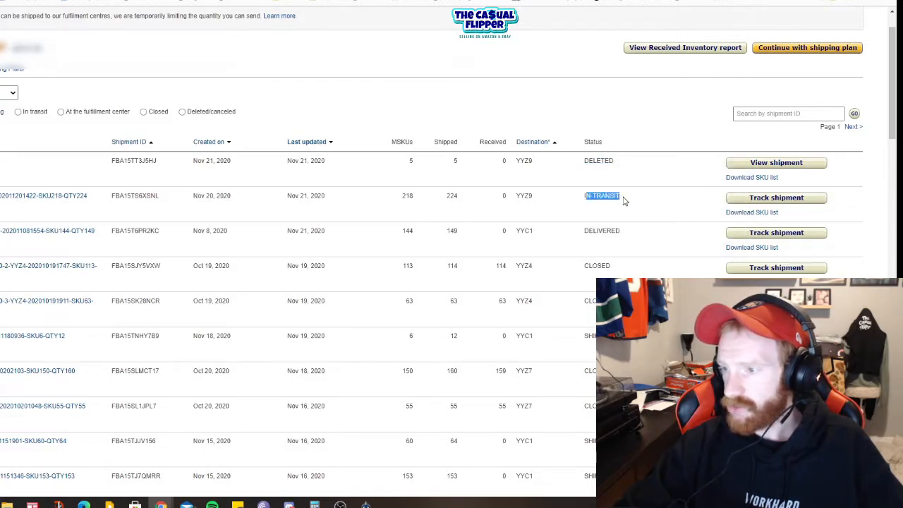
left_click_drag(229, 231, 196, 232)
left_click_drag(627, 234, 571, 238)
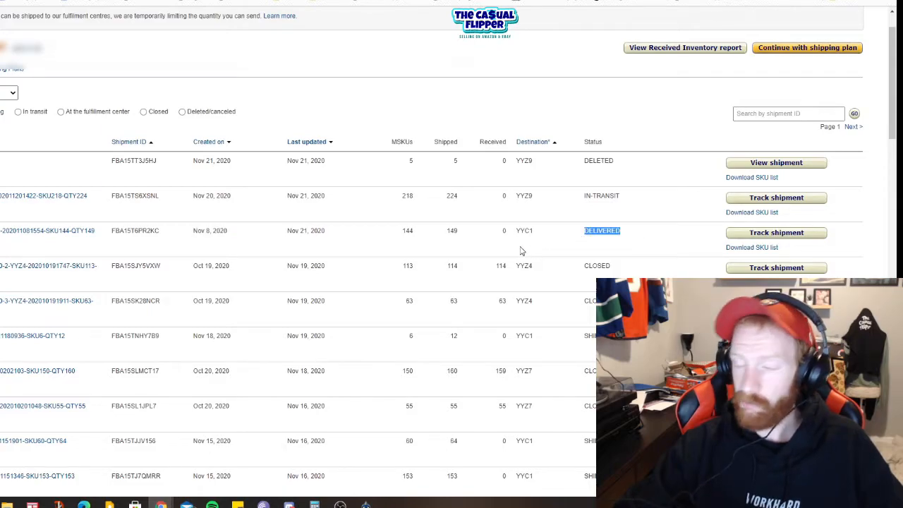
Step: Compare the shipped and received quantities and destinations of the older shipments in the queue
scroll(495, 233, "down", 1)
left_click_drag(539, 216, 403, 211)
left_click_drag(545, 244, 486, 247)
scroll(561, 251, "down", 11)
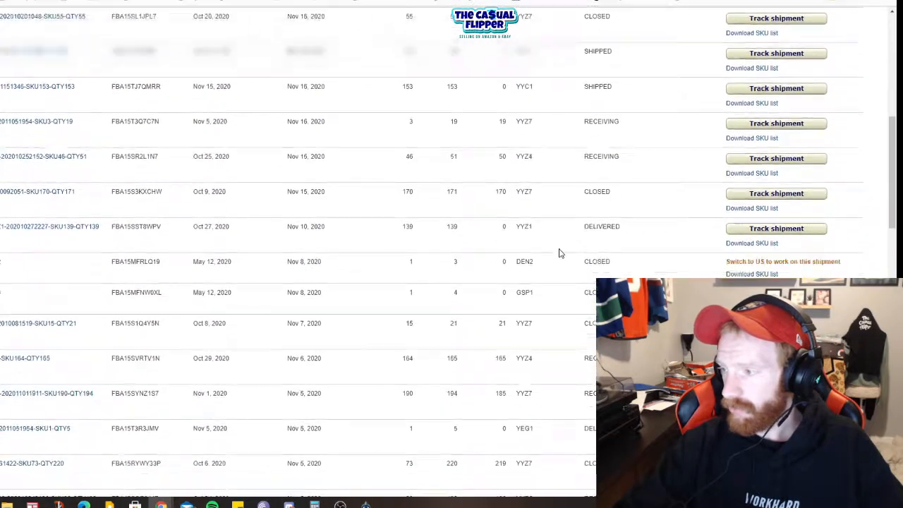
scroll(395, 240, "up", 12)
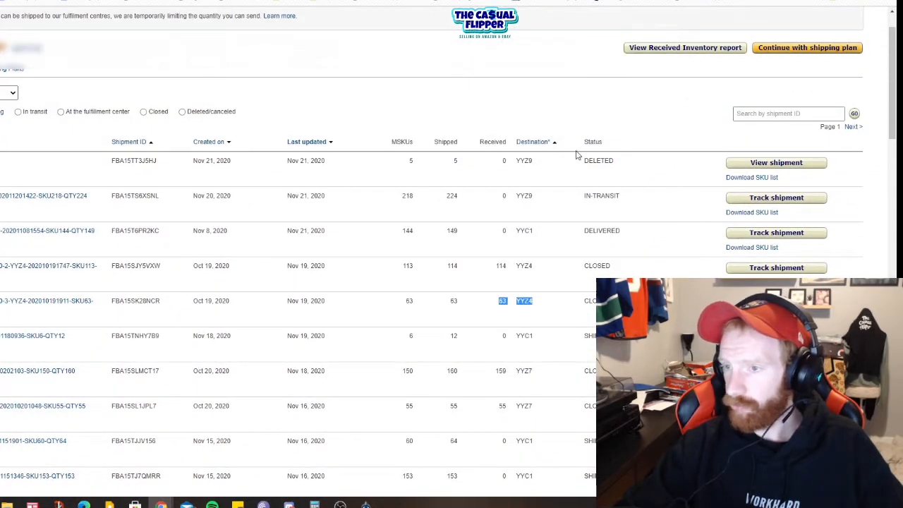
scroll(311, 296, "up", 1)
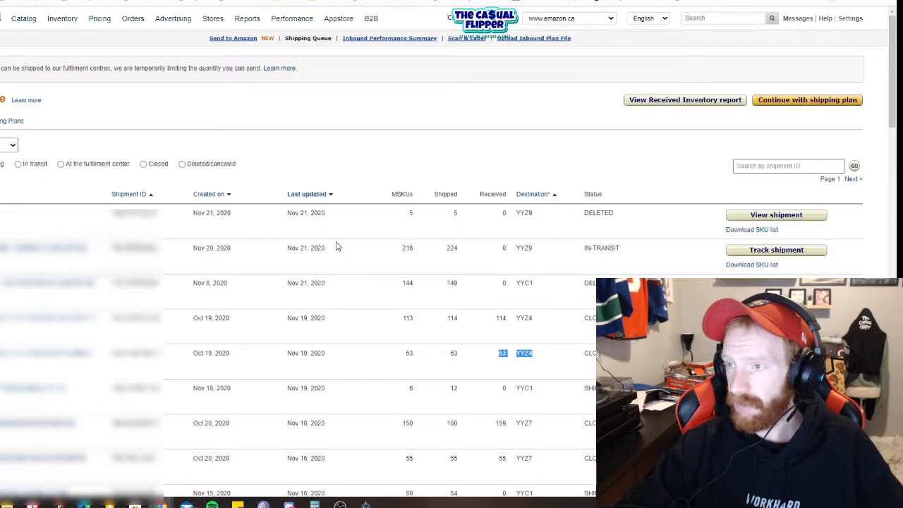
Step: View the Account Health page, and review the ratings and buyer comments in the seller feedback
mouse_move(291, 21)
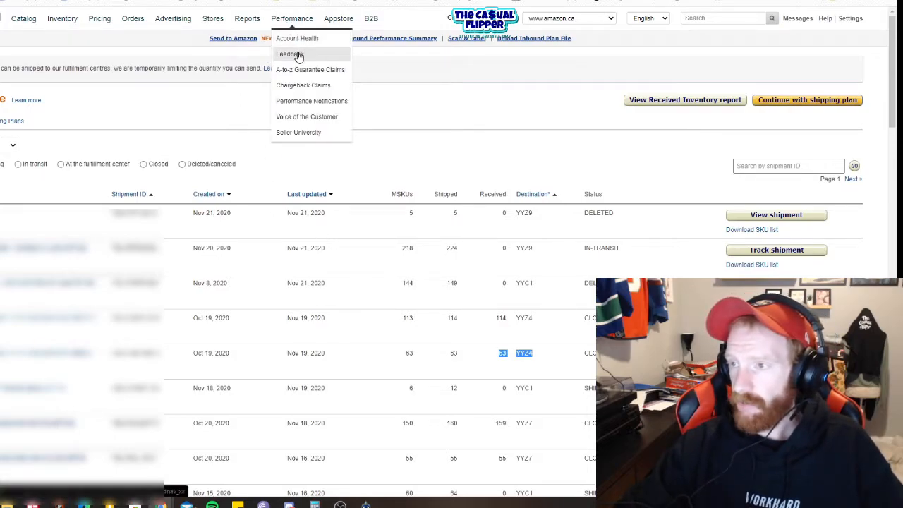
left_click(297, 39)
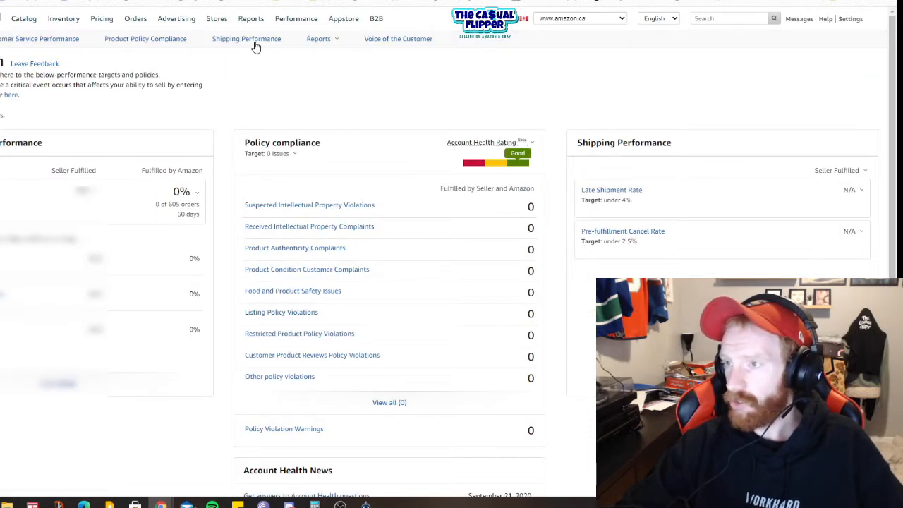
mouse_move(298, 18)
left_click(291, 59)
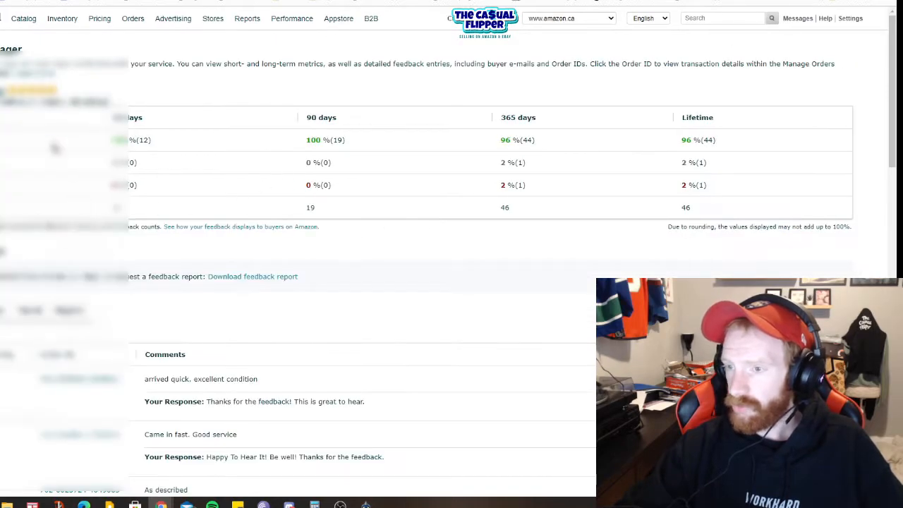
scroll(207, 286, "down", 2)
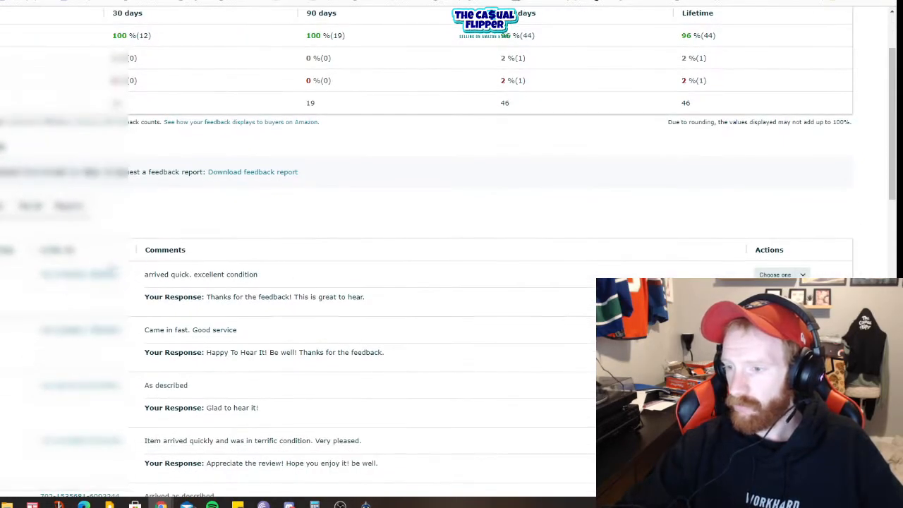
scroll(256, 261, "down", 5)
scroll(175, 297, "down", 3)
scroll(222, 300, "up", 10)
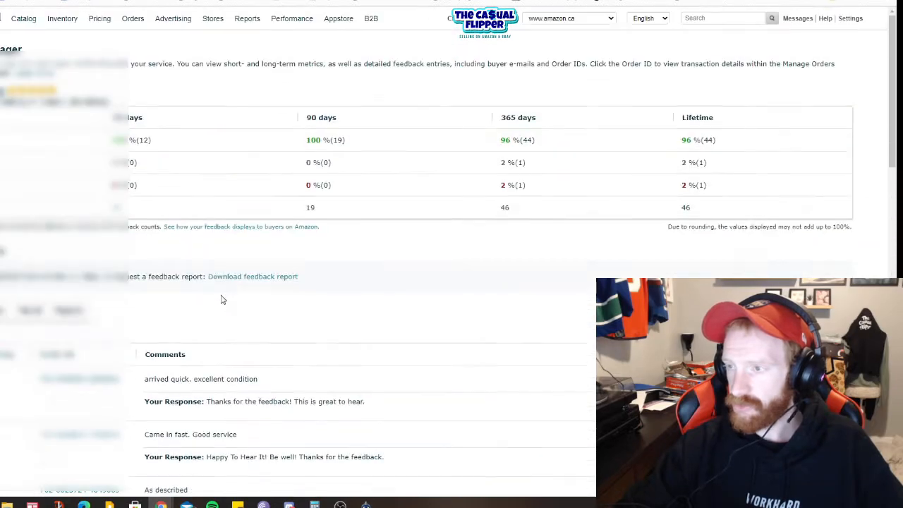
Step: Return to the Seller Central home page
mouse_move(289, 27)
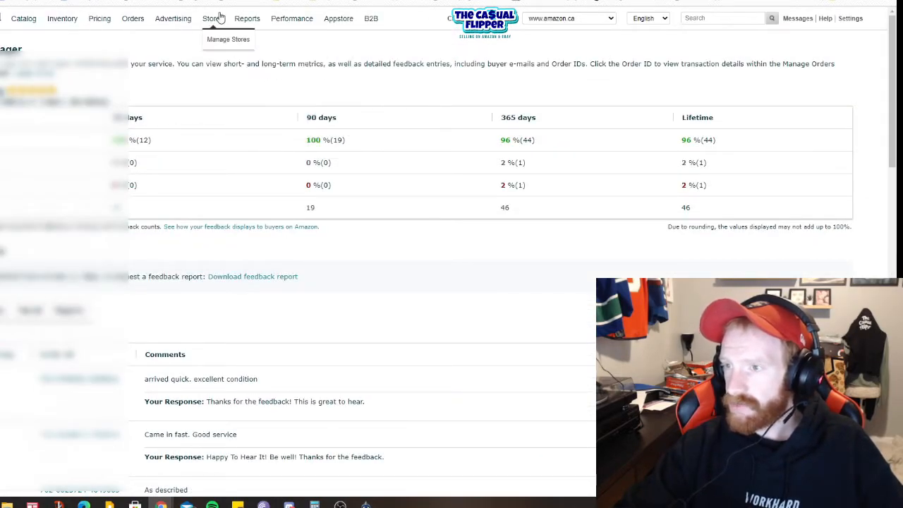
mouse_move(164, 20)
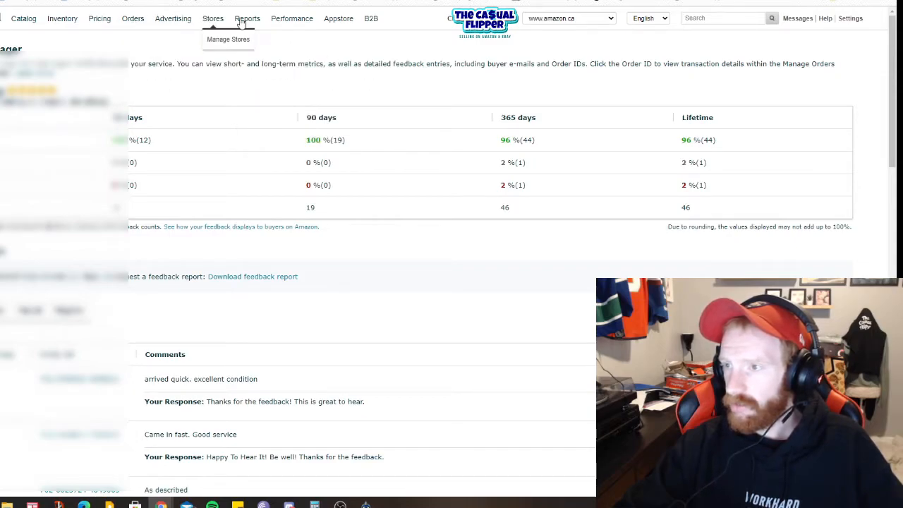
left_click(0, 20)
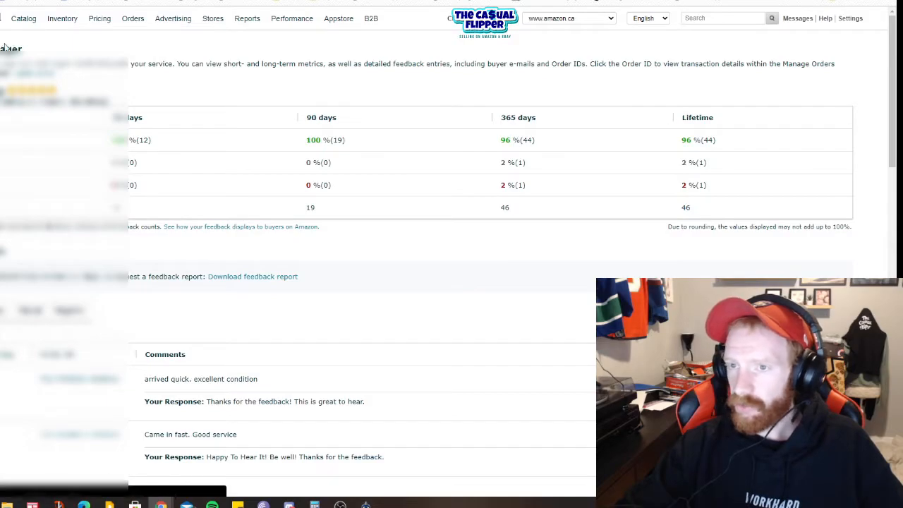
mouse_move(64, 18)
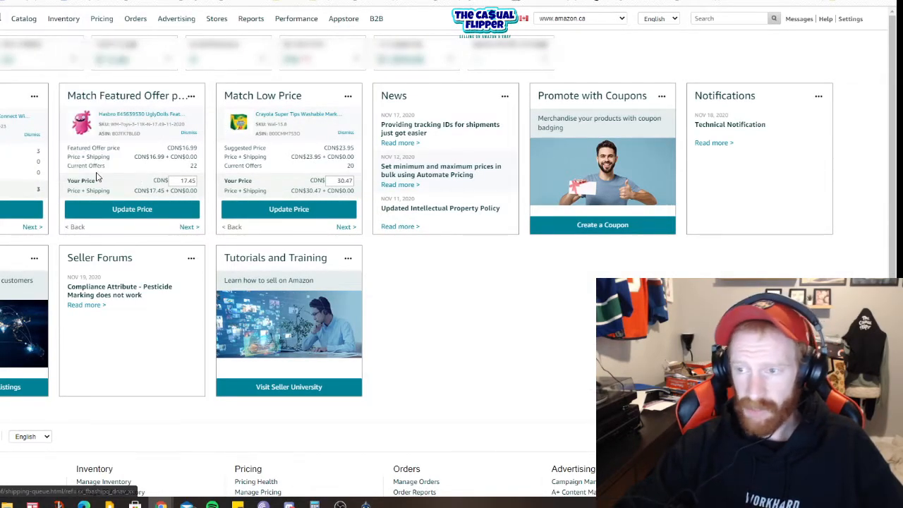
mouse_move(297, 24)
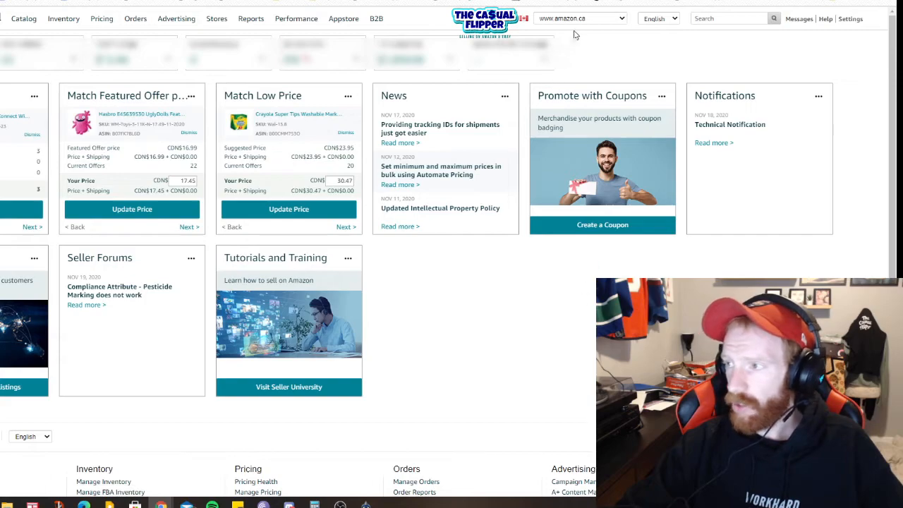
left_click(591, 19)
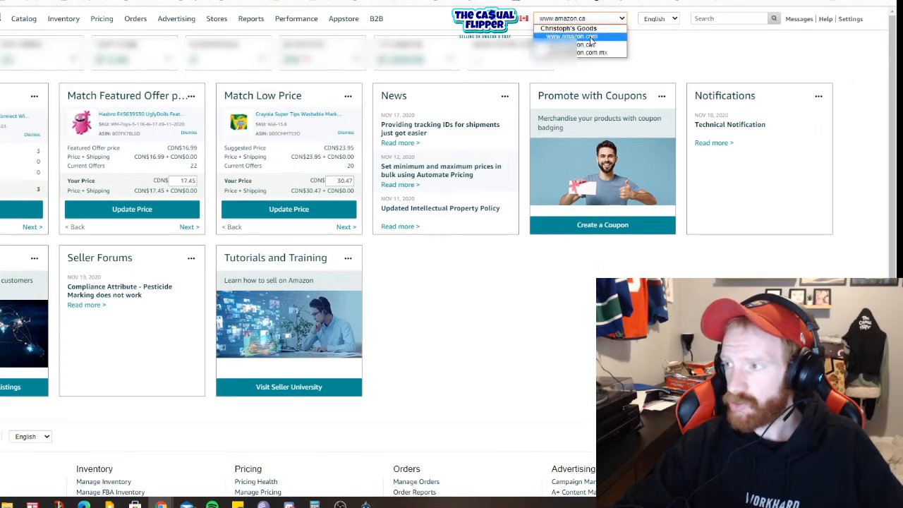
left_click(590, 37)
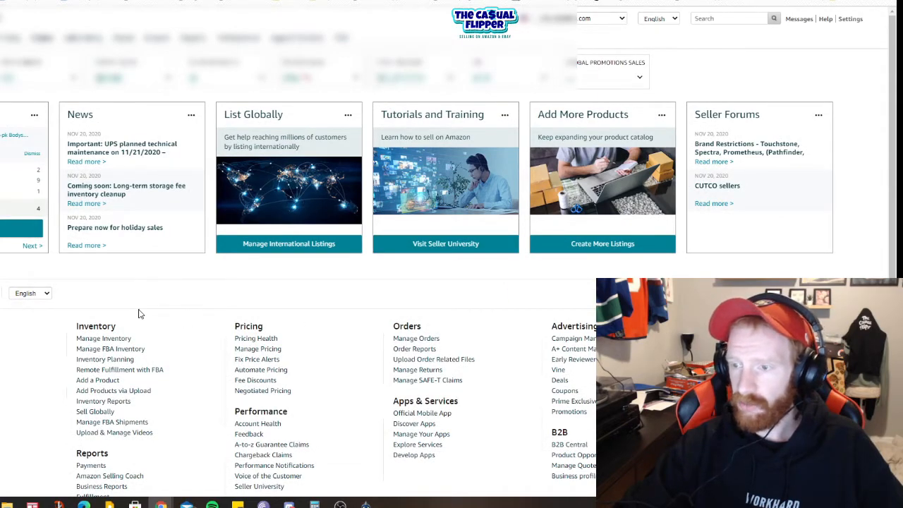
left_click(590, 19)
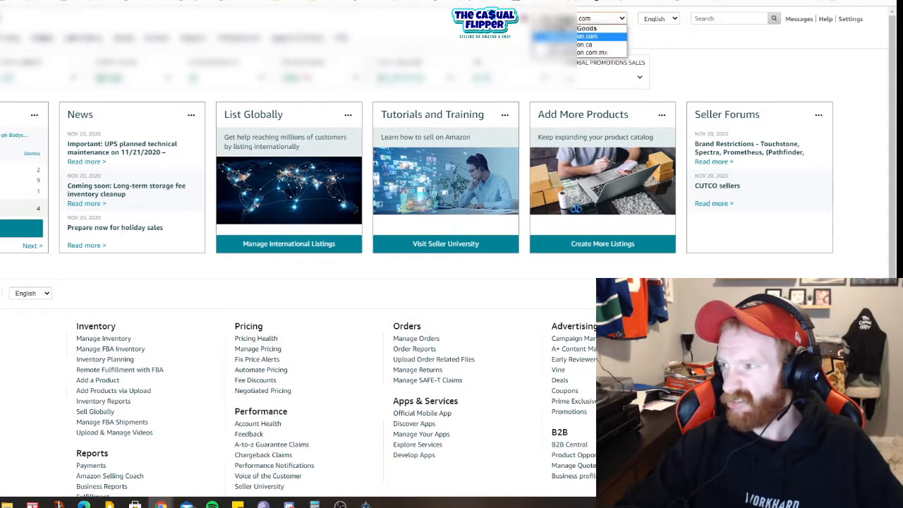
left_click(580, 50)
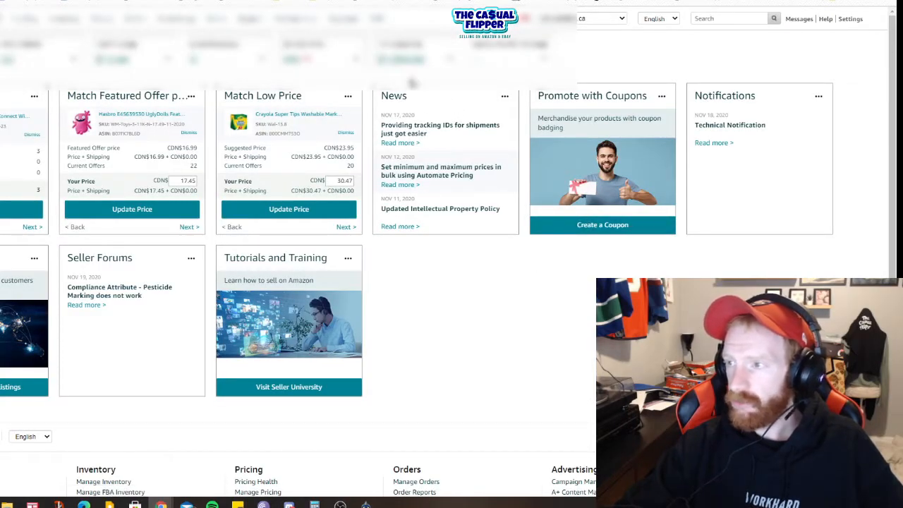
Step: Open the payments dashboard from the Canada (Amazon.ca) balance and check the available funds and net proceeds
mouse_move(416, 65)
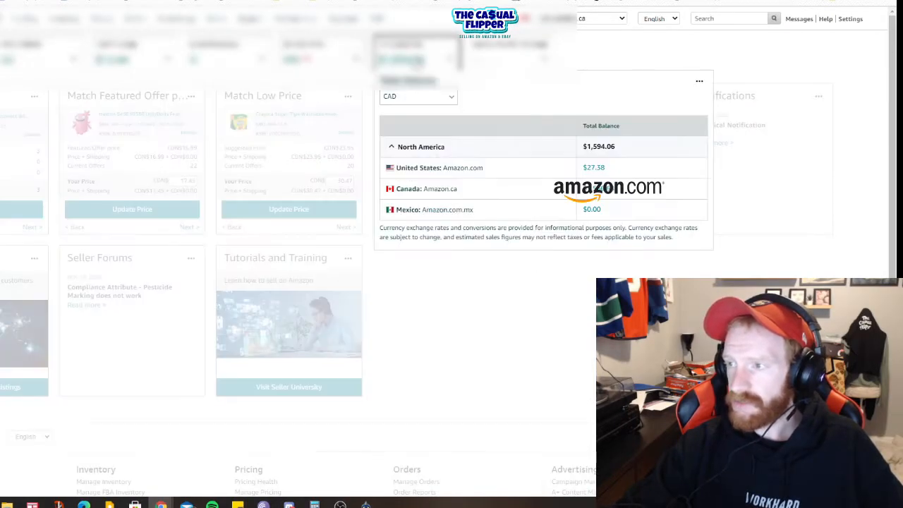
left_click(587, 192)
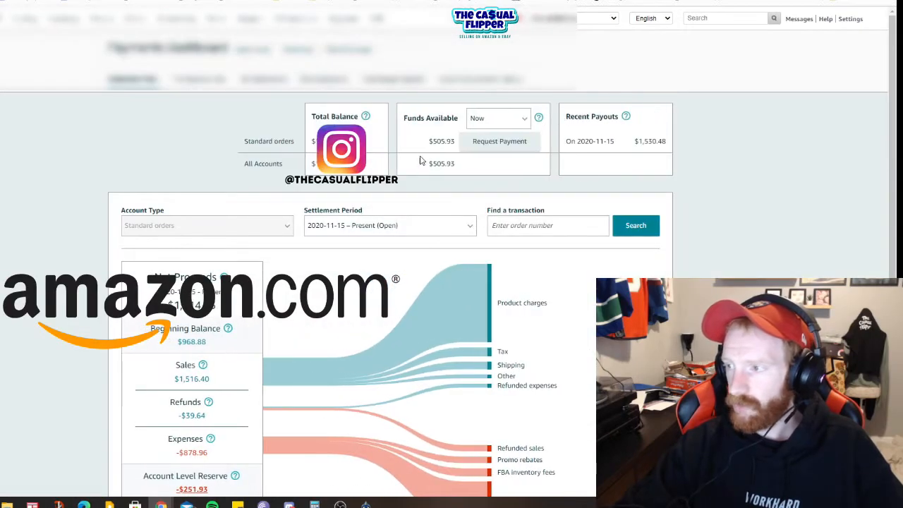
left_click_drag(438, 139, 452, 139)
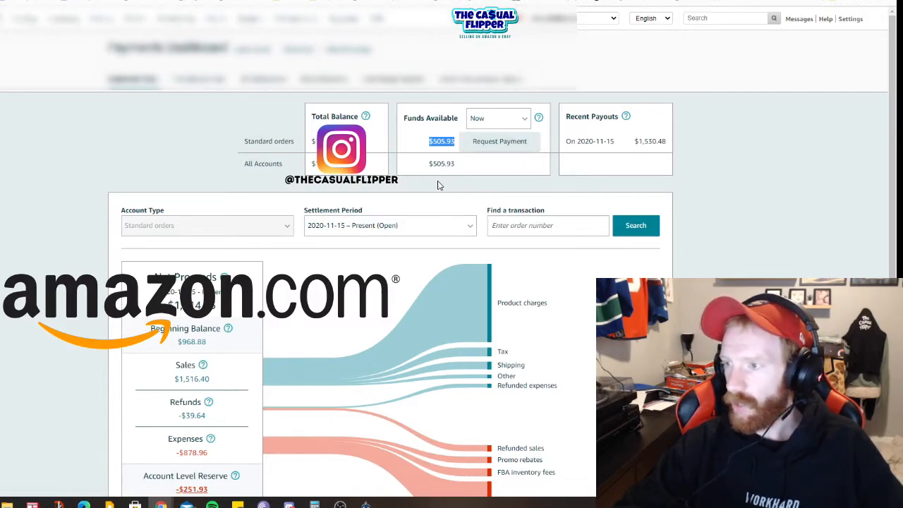
left_click_drag(169, 305, 217, 305)
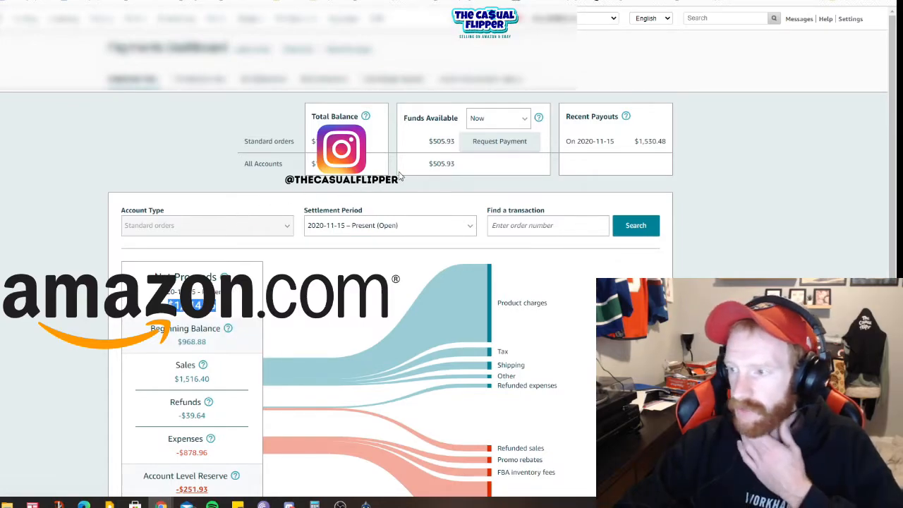
Step: Open the Disbursements list and review the past payouts by settlement period
left_click(306, 87)
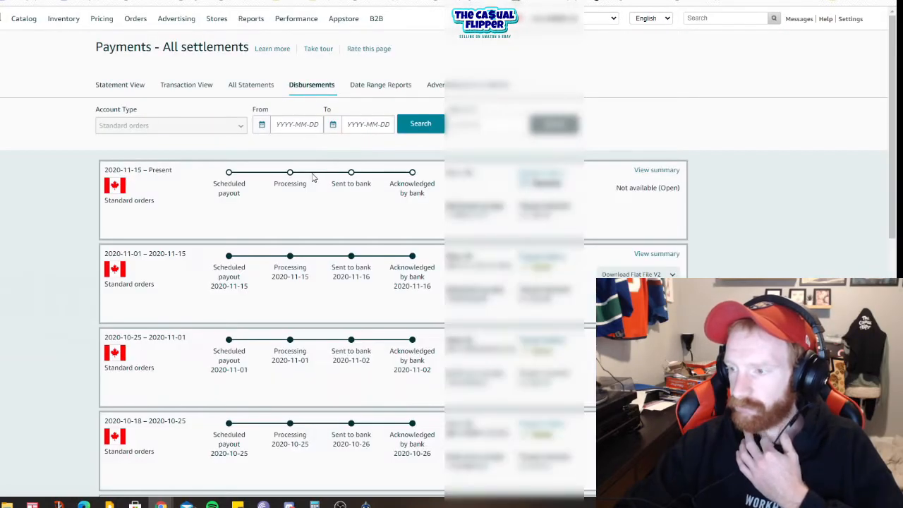
scroll(386, 218, "down", 7)
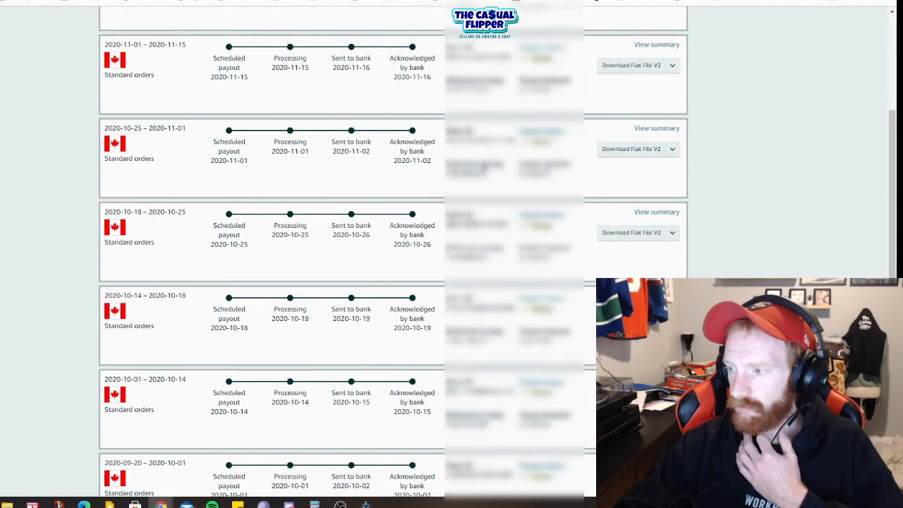
scroll(484, 168, "down", 1)
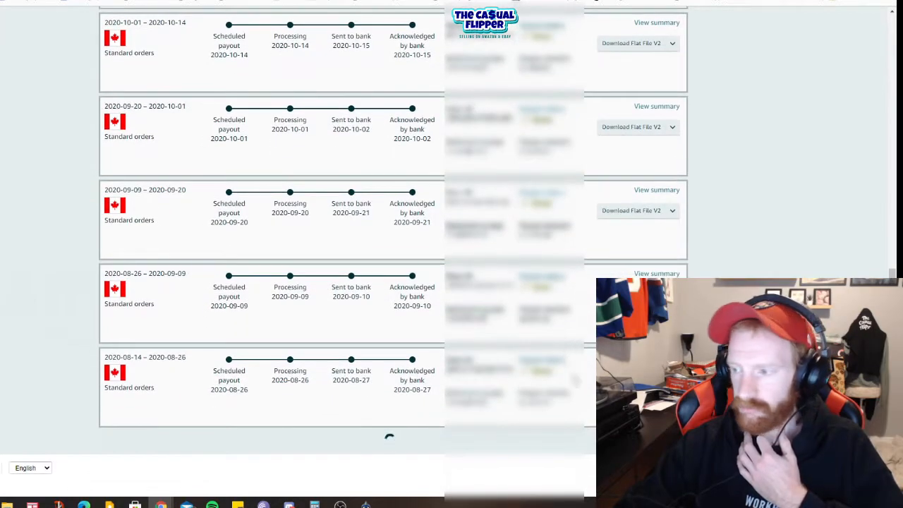
scroll(503, 403, "up", 4)
scroll(413, 222, "up", 4)
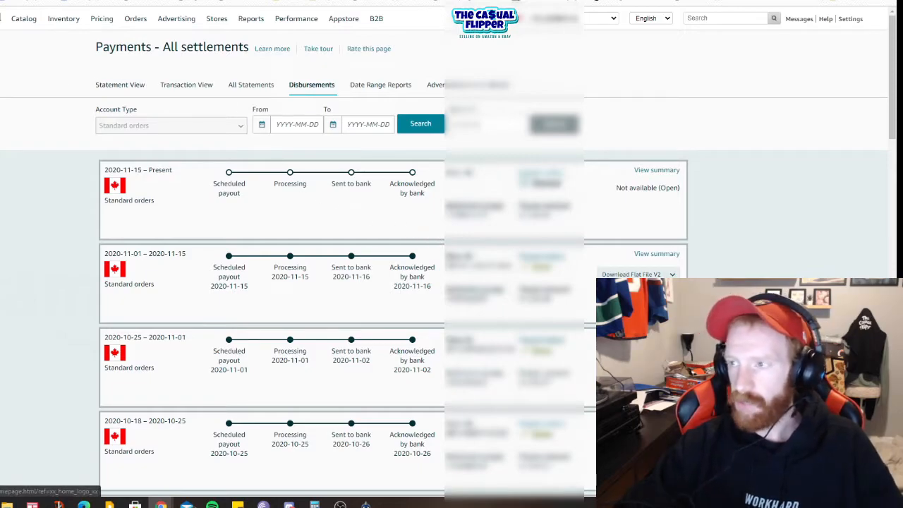
Step: Return to the home page and open the Manage Inventory product list
left_click(1, 20)
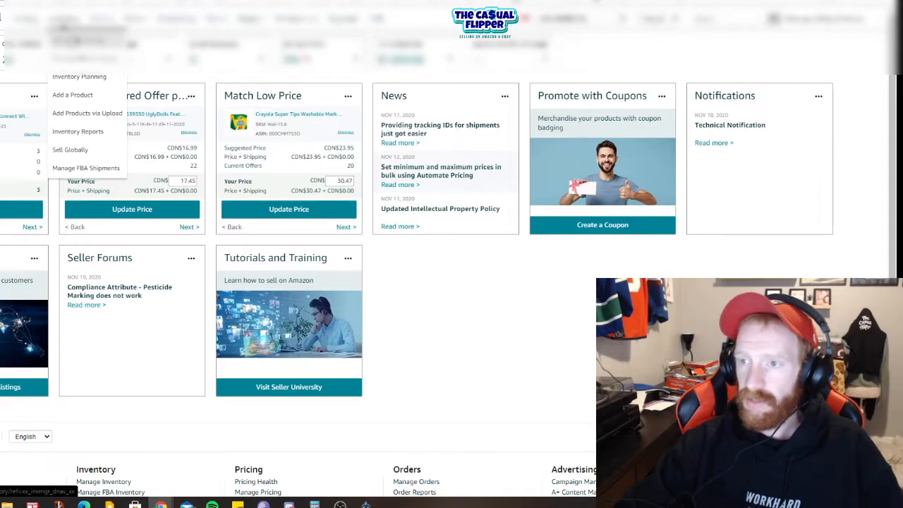
left_click(76, 38)
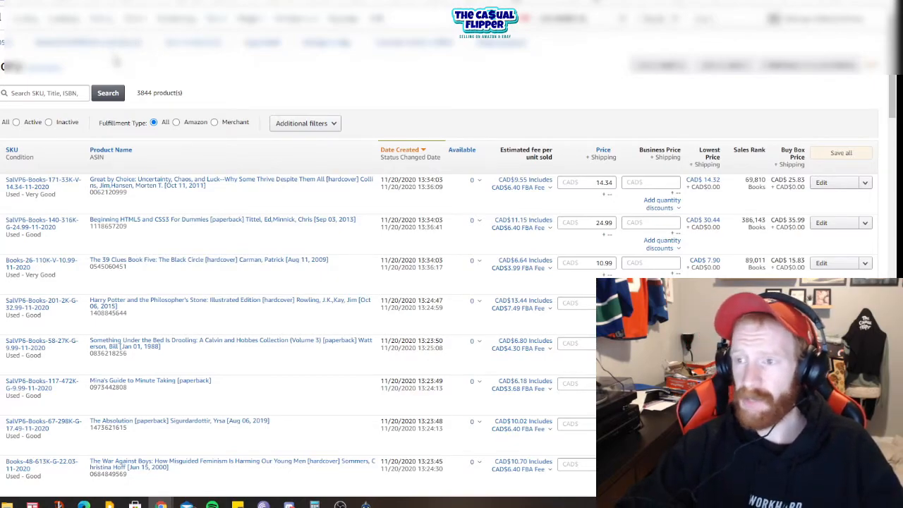
left_click_drag(117, 63, 59, 43)
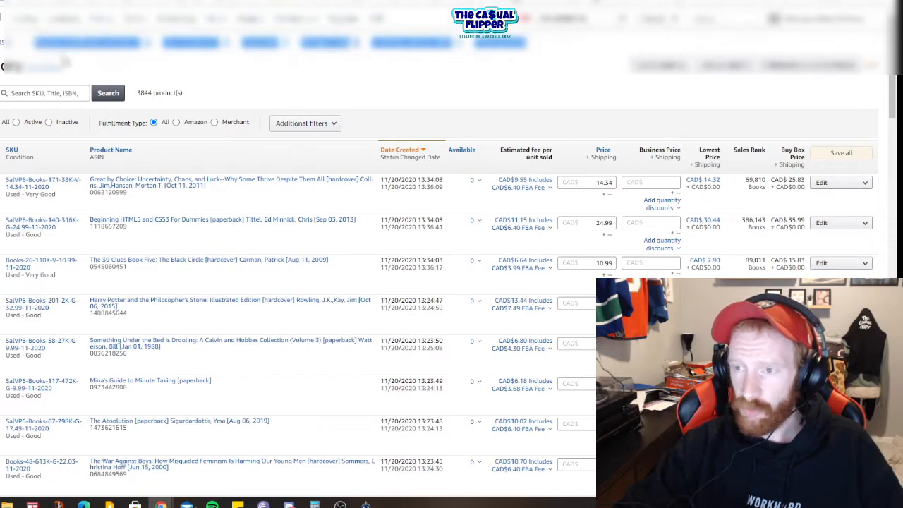
left_click(159, 67)
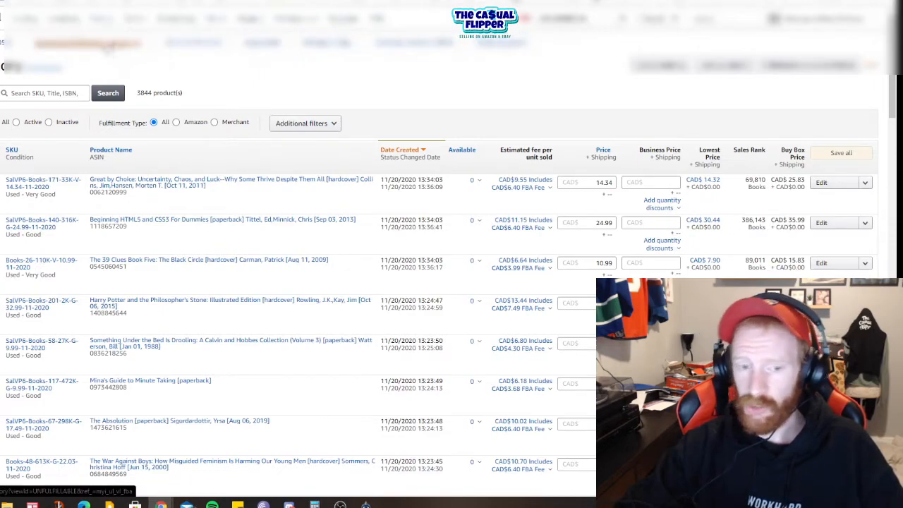